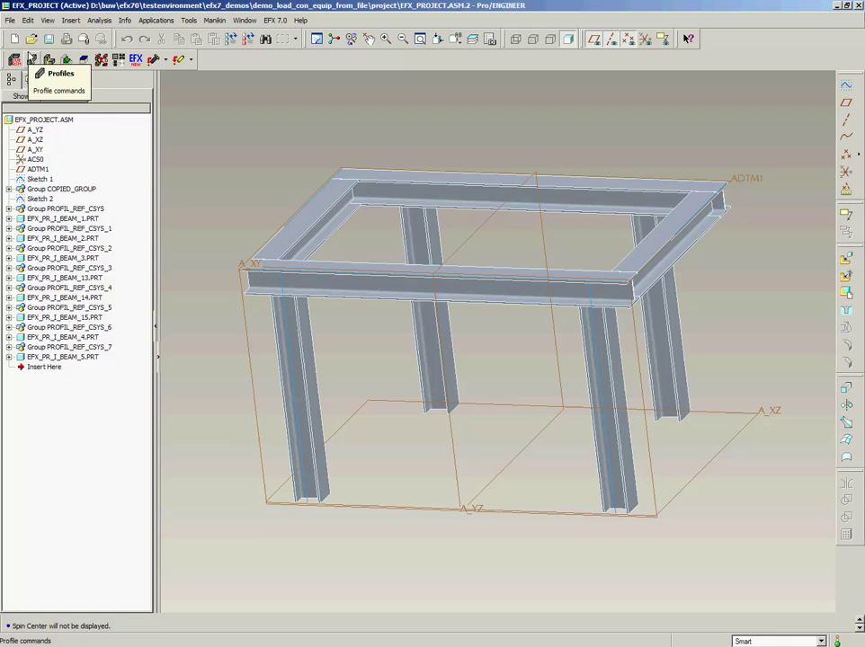
Step: Select efx_templ_paneel_1.prt from the custom_templates folder as the equipment file and preview it
left_click(81, 66)
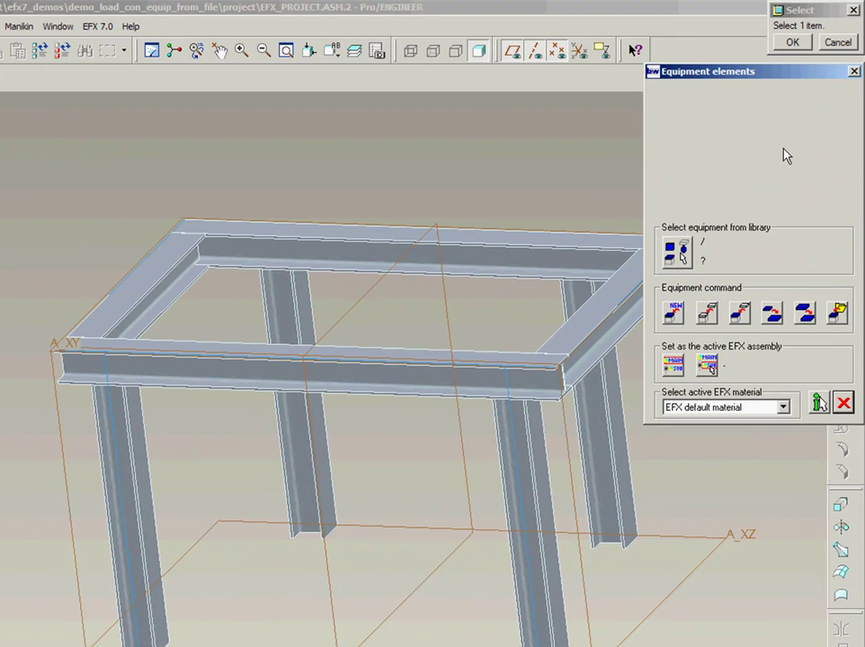
left_click(841, 314)
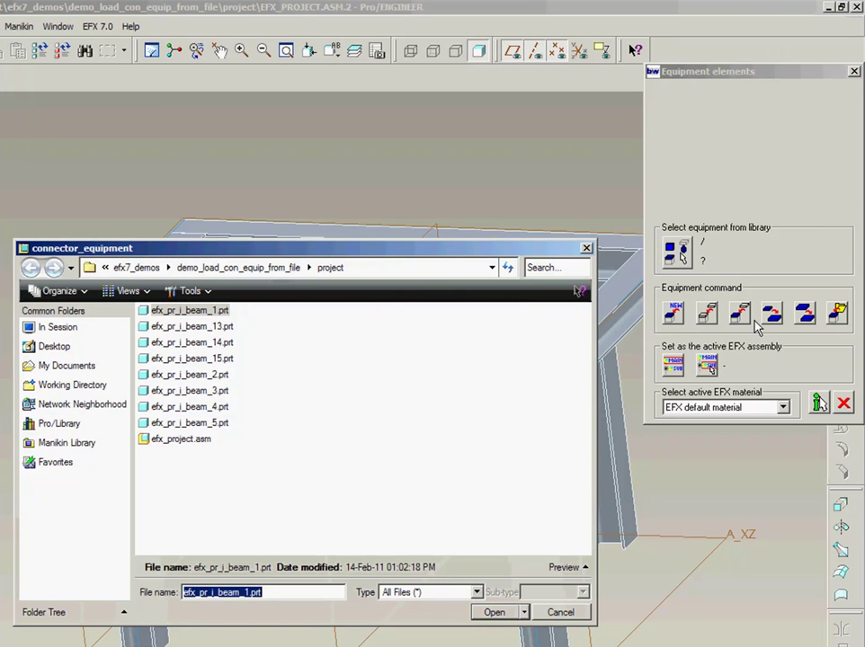
left_click(224, 272)
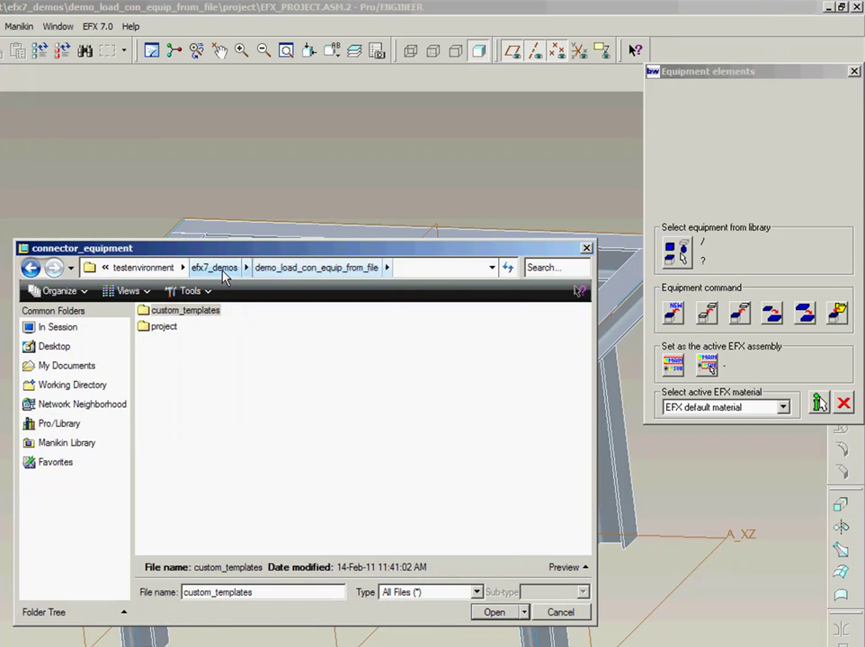
double_click(179, 313)
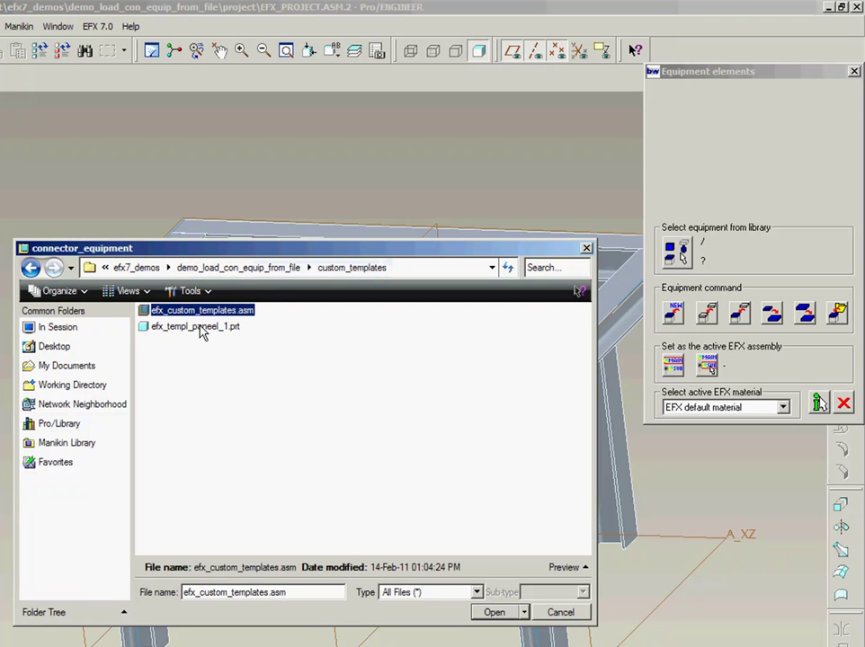
left_click(202, 331)
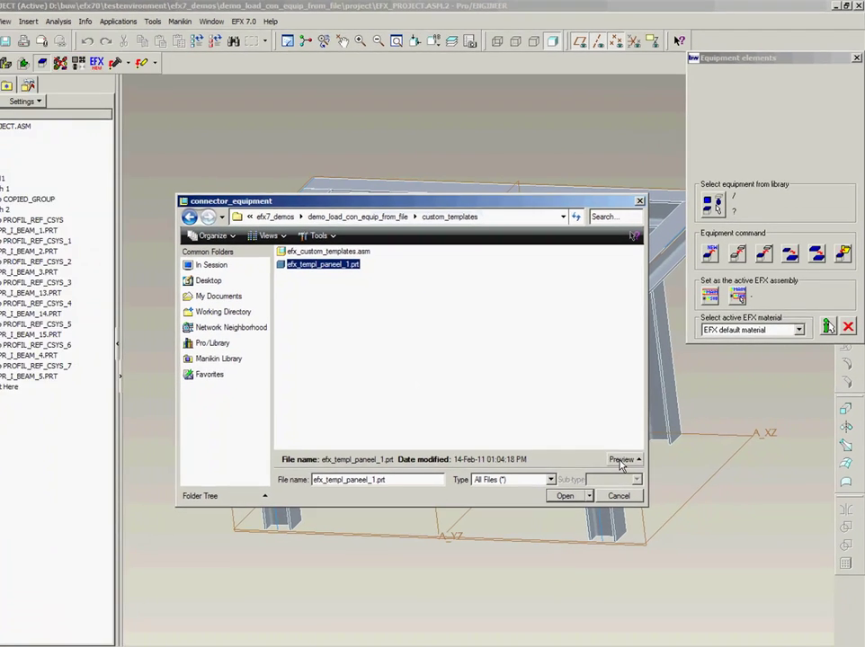
left_click(631, 436)
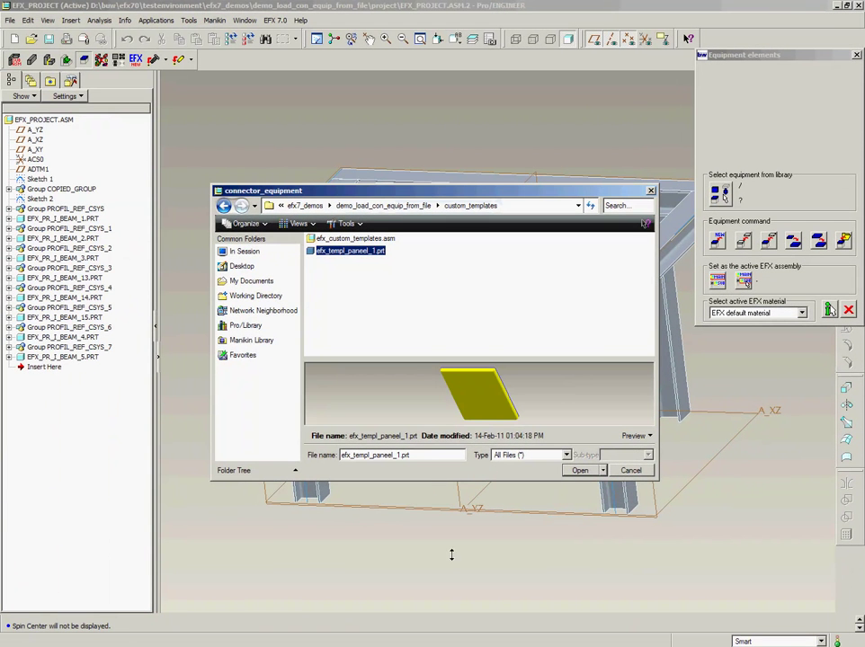
Step: Enlarge and rotate the panel preview, then load the efx_templ_paneel_1.prt template
left_click_drag(455, 585, 455, 584)
mouse_move(511, 482)
middle_mouse_down()
mouse_move(399, 463)
mouse_move(422, 468)
mouse_move(500, 442)
mouse_move(488, 441)
middle_mouse_up()
scroll(447, 465, "up", 3)
left_click(580, 575)
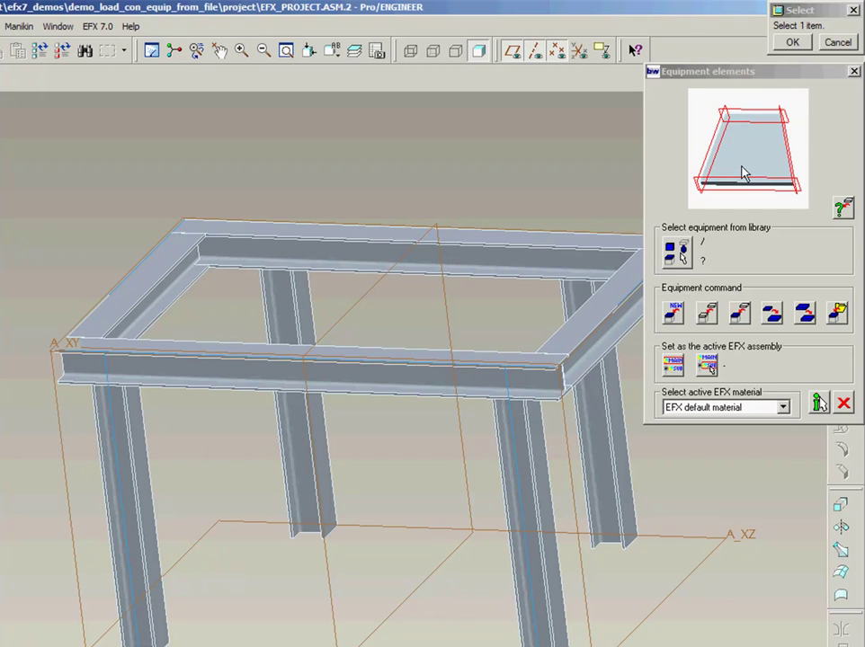
Step: Pick A_XZ, the right leg, the top beam and the left leg as plate references
left_click(842, 211)
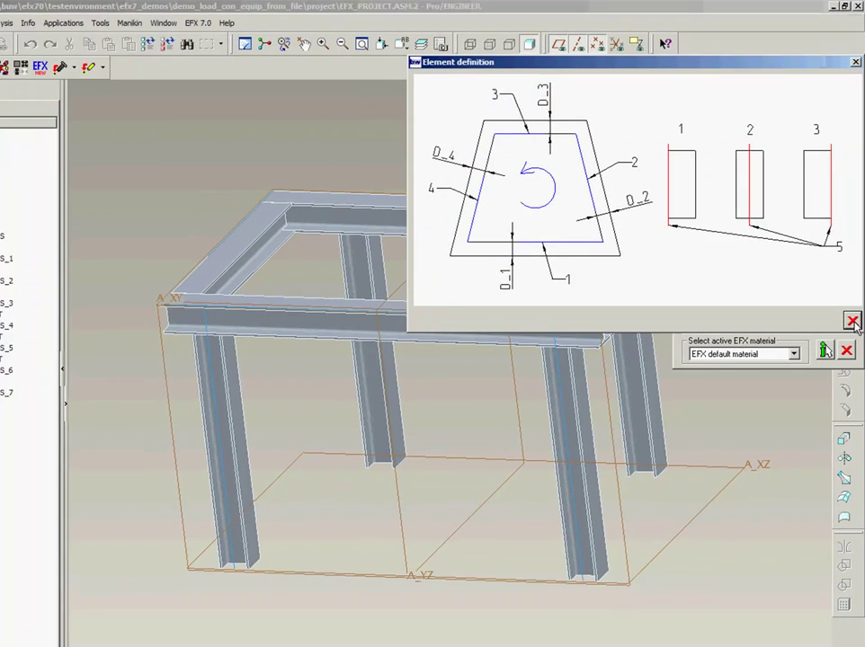
left_click(850, 369)
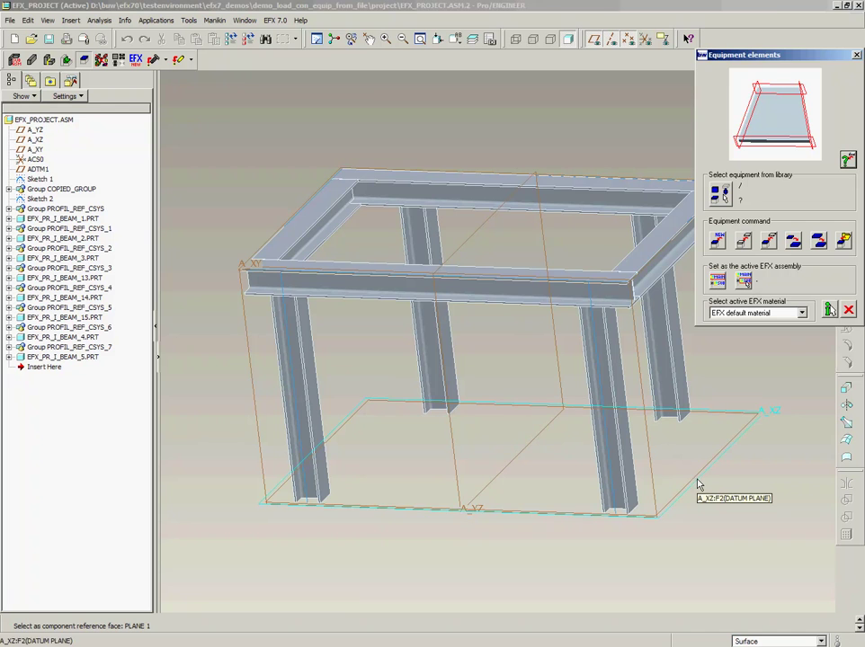
left_click(706, 535)
middle_click_drag(711, 533, 778, 527)
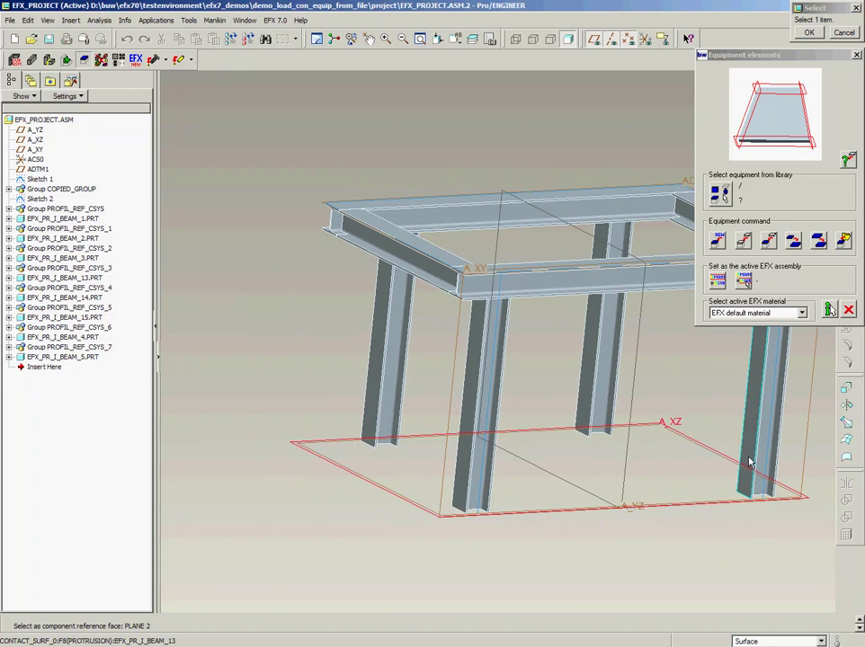
left_click(749, 457)
scroll(748, 457, "down", 3)
middle_click_drag(679, 476, 679, 469)
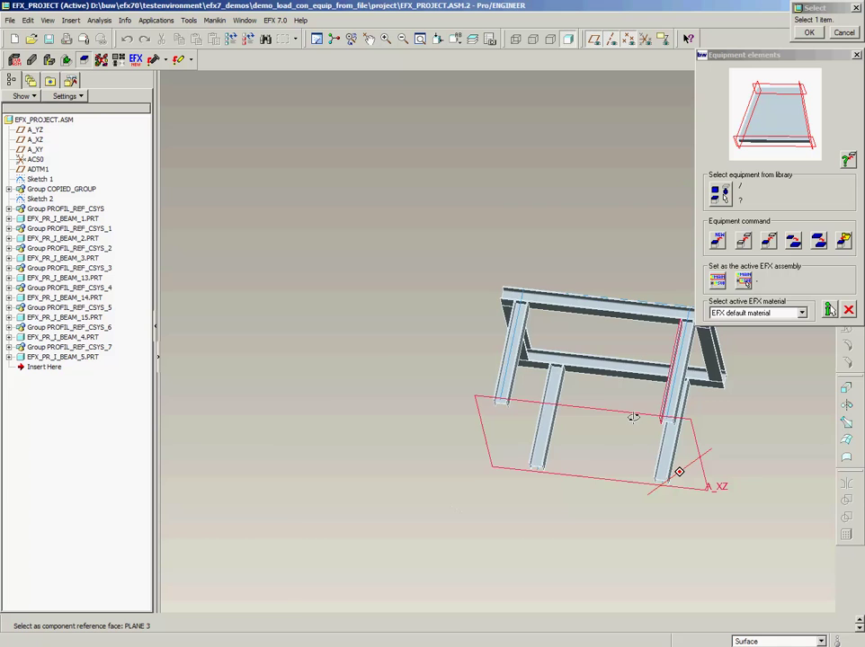
scroll(604, 293, "up", 5)
left_click(643, 362)
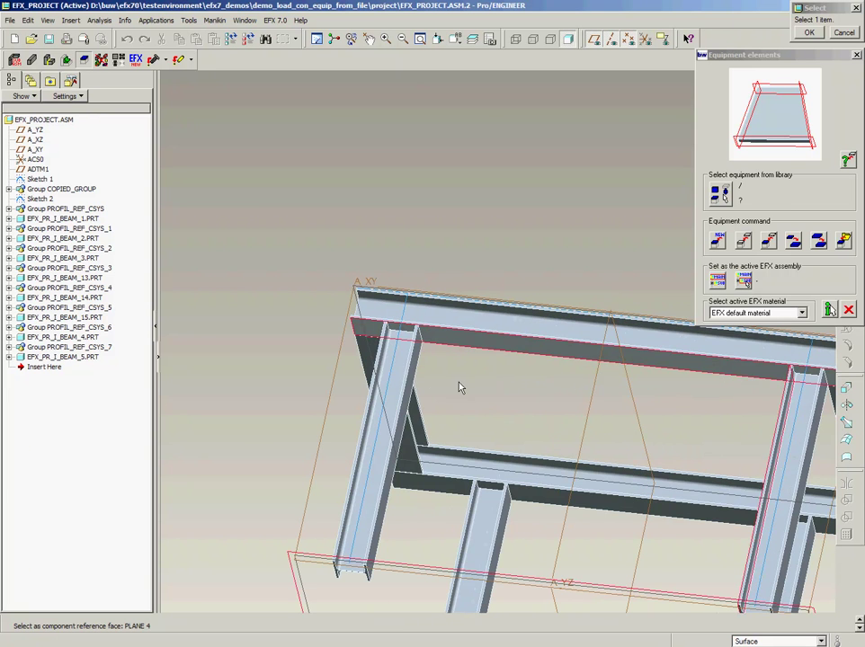
left_click(413, 380)
Step: Accept attach option 3 to create the plate and close the equipment panel
scroll(405, 369, "up", 3)
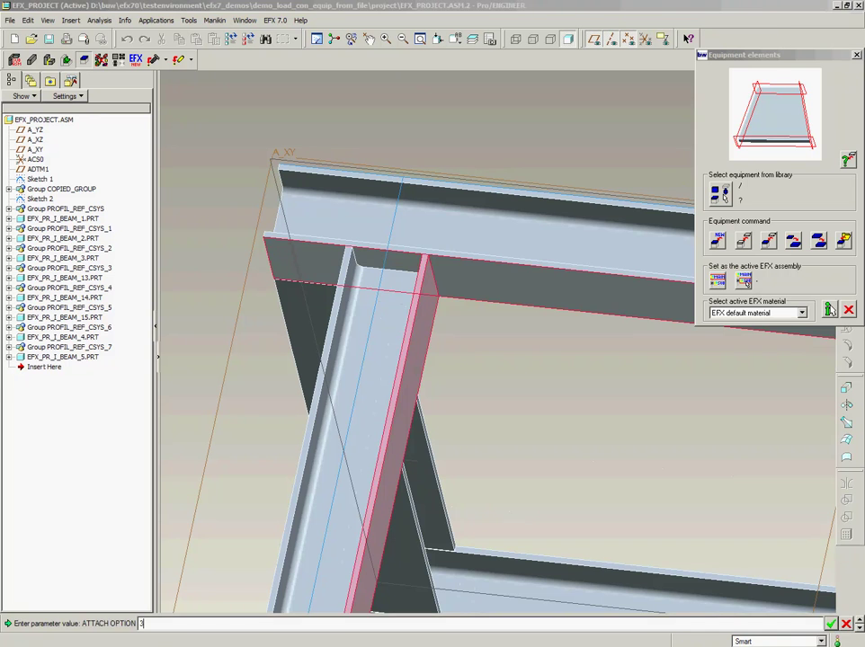
key("Return")
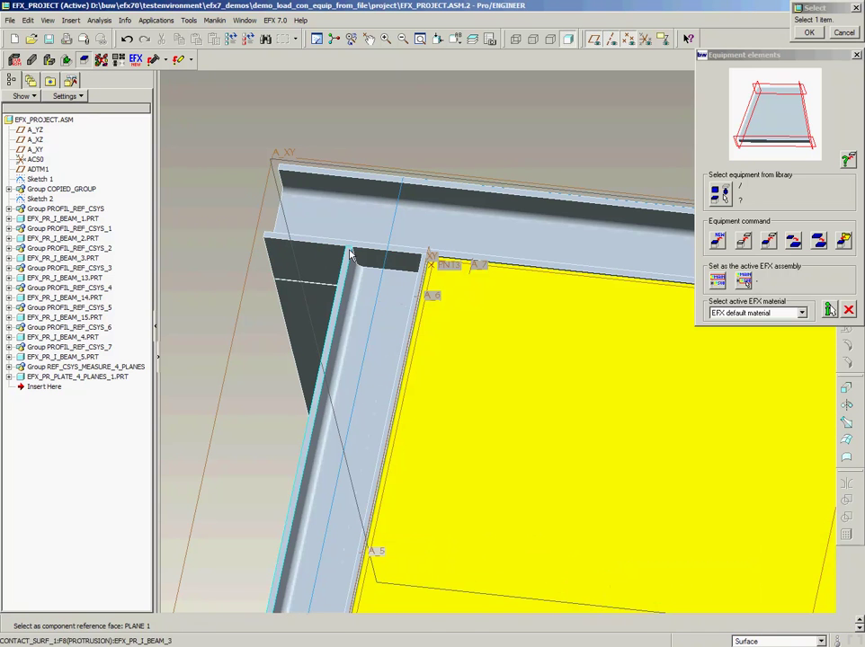
scroll(337, 141, "down", 5)
scroll(337, 141, "up", 3)
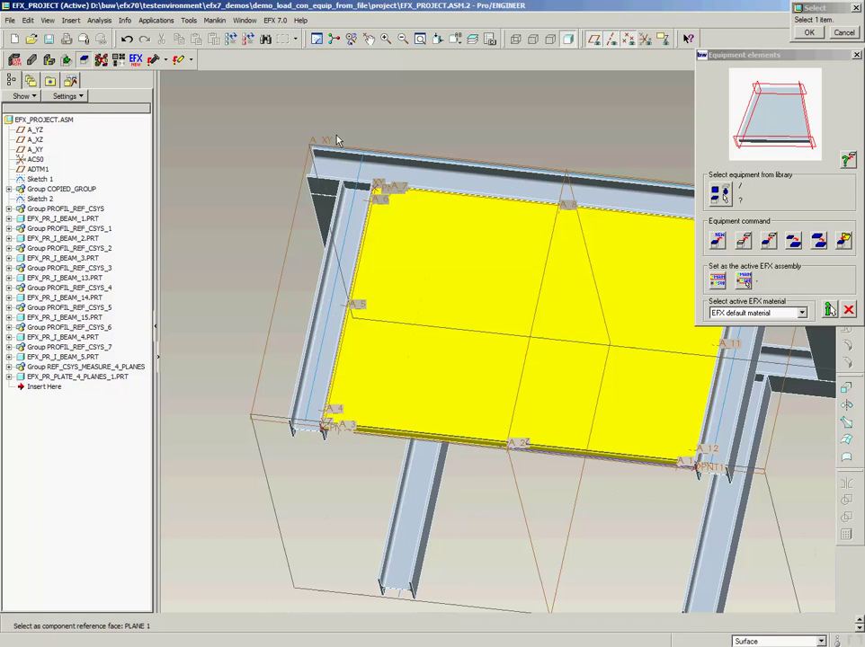
mouse_move(337, 141)
middle_mouse_down()
mouse_move(395, 174)
mouse_move(436, 135)
middle_mouse_up()
scroll(554, 122, "up", 3)
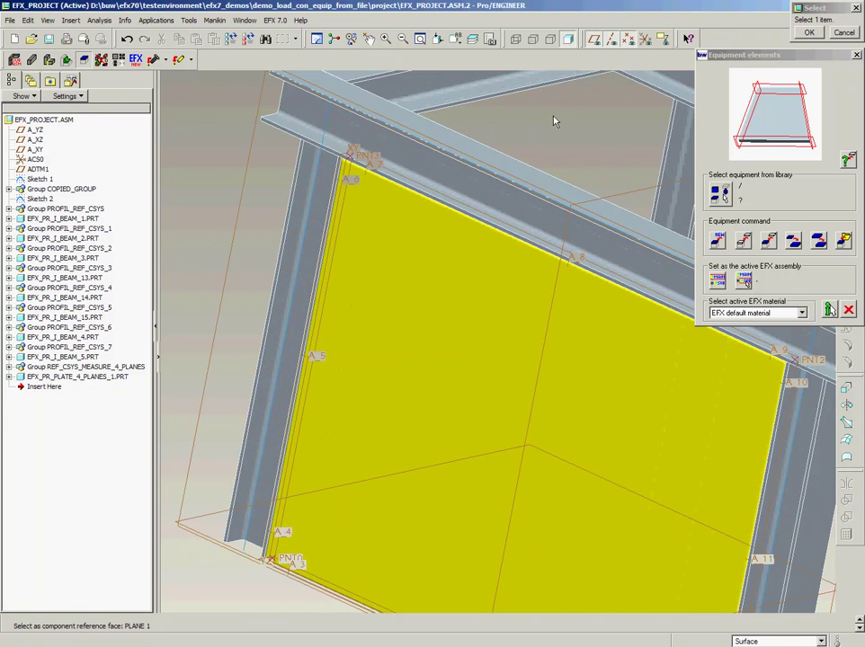
left_click(831, 34)
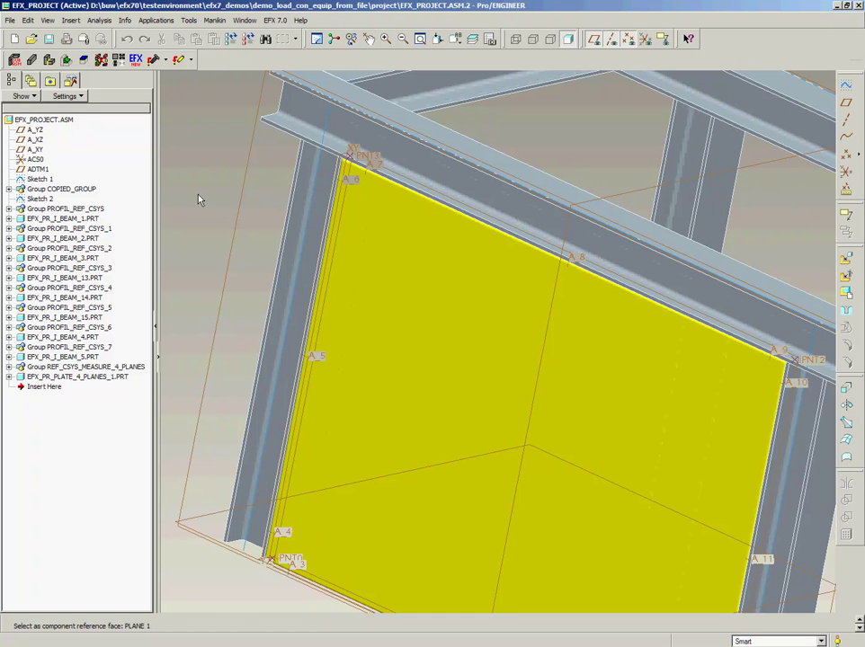
left_click(31, 40)
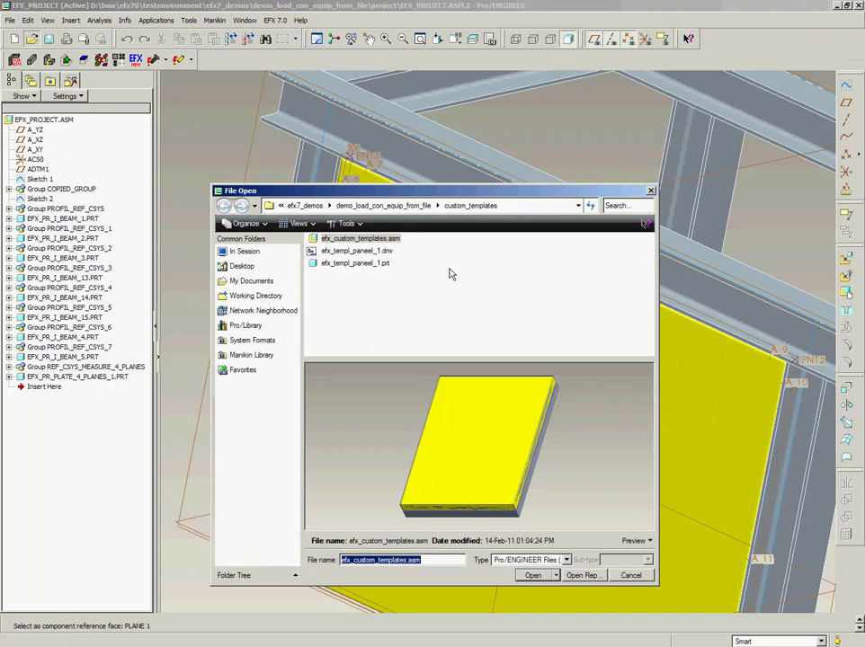
left_click(255, 297)
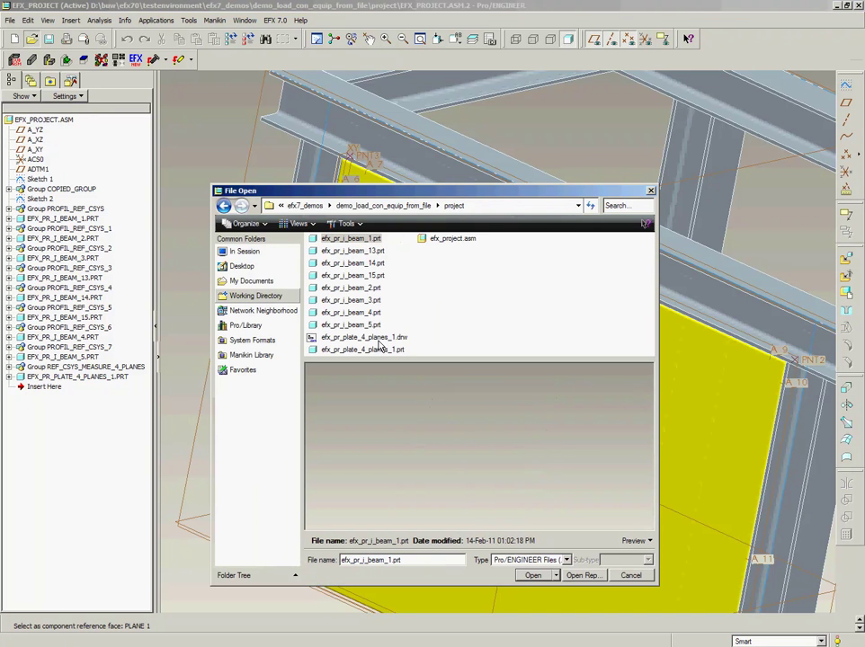
left_click(375, 338)
double_click(376, 342)
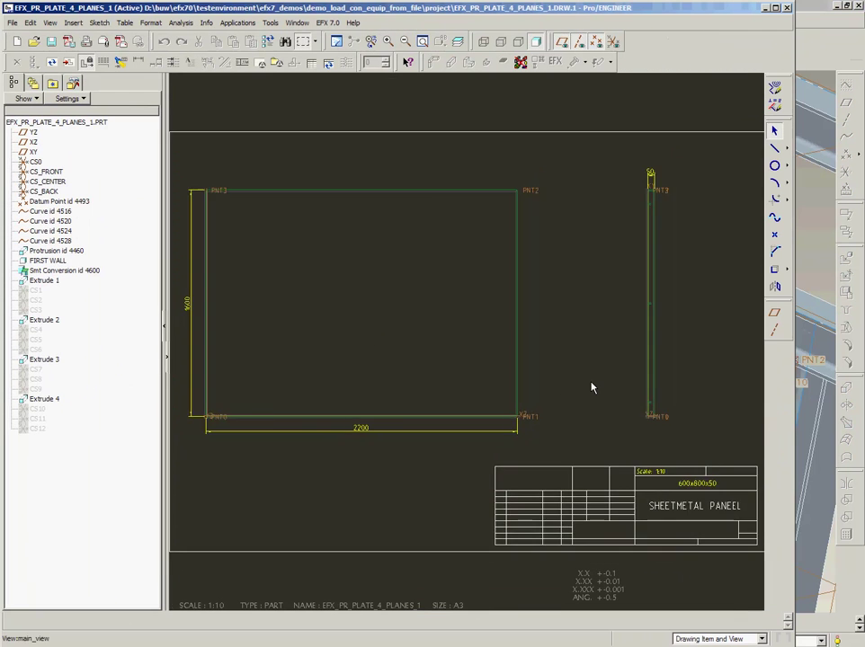
scroll(592, 387, "down", 1)
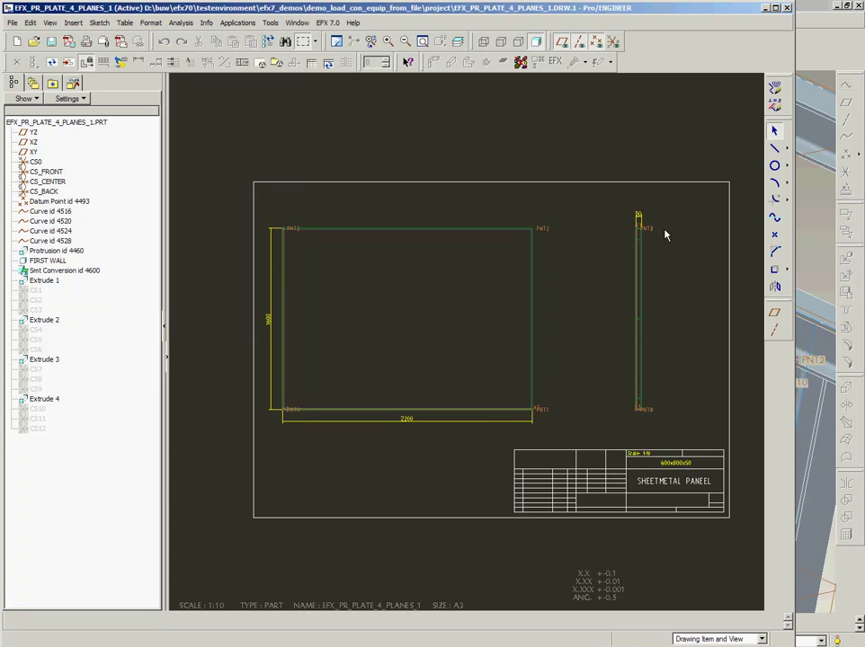
left_click(295, 23)
left_click(310, 60)
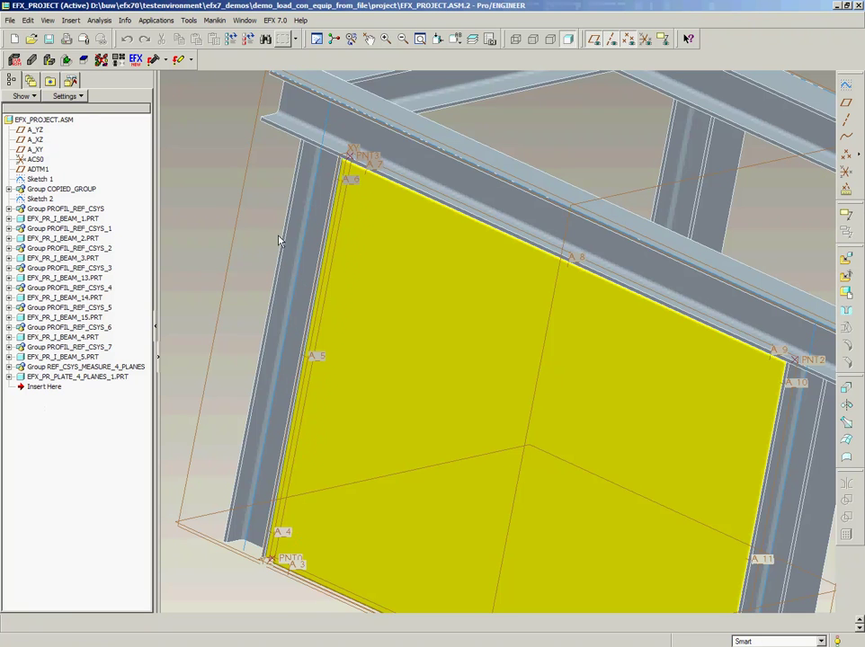
Step: Open the plate part and change the protrusion's corner dimension from 50 to 80, then regenerate
left_click(80, 377)
right_click(86, 379)
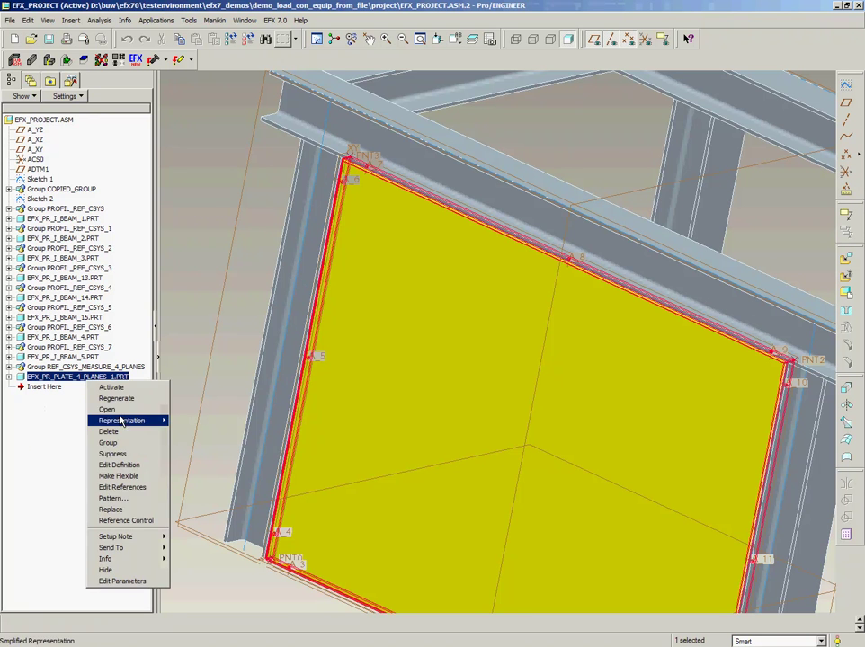
left_click(122, 413)
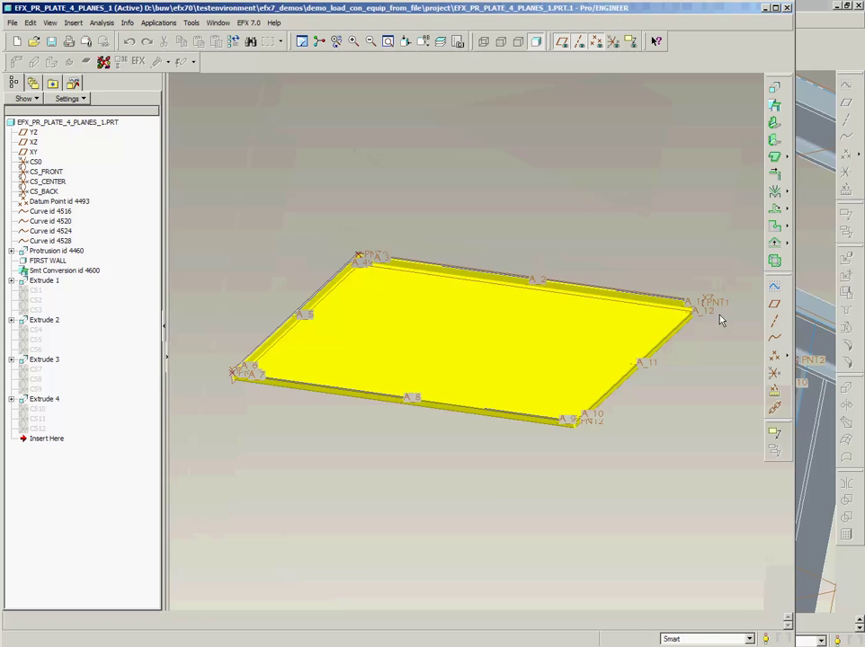
scroll(726, 316, "up", 3)
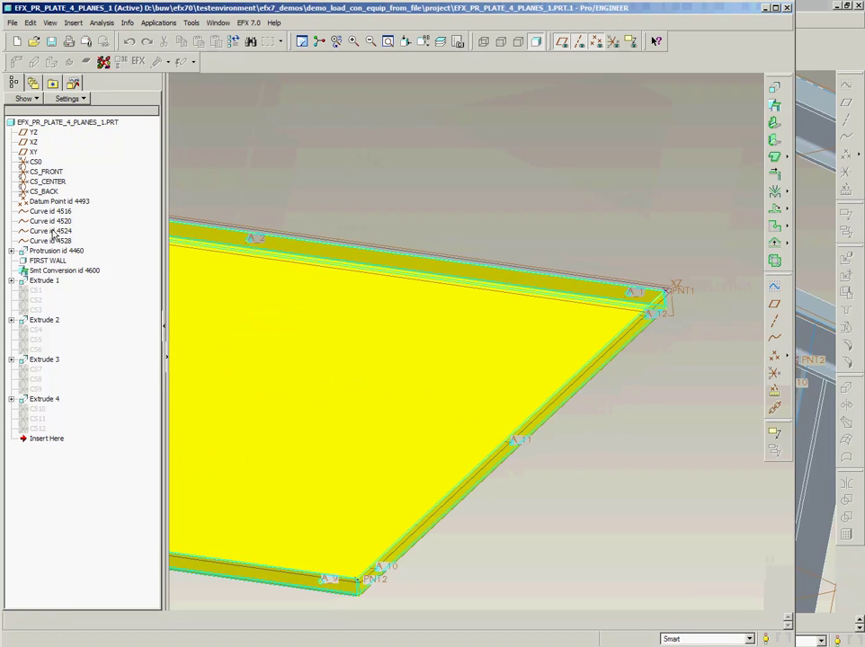
left_click(54, 251)
right_click(55, 252)
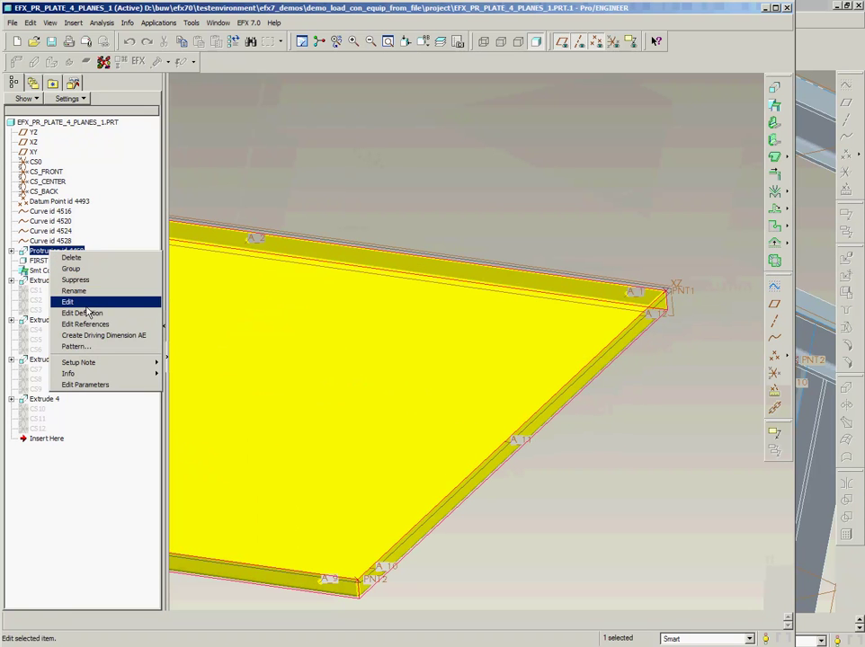
left_click(77, 300)
double_click(629, 293)
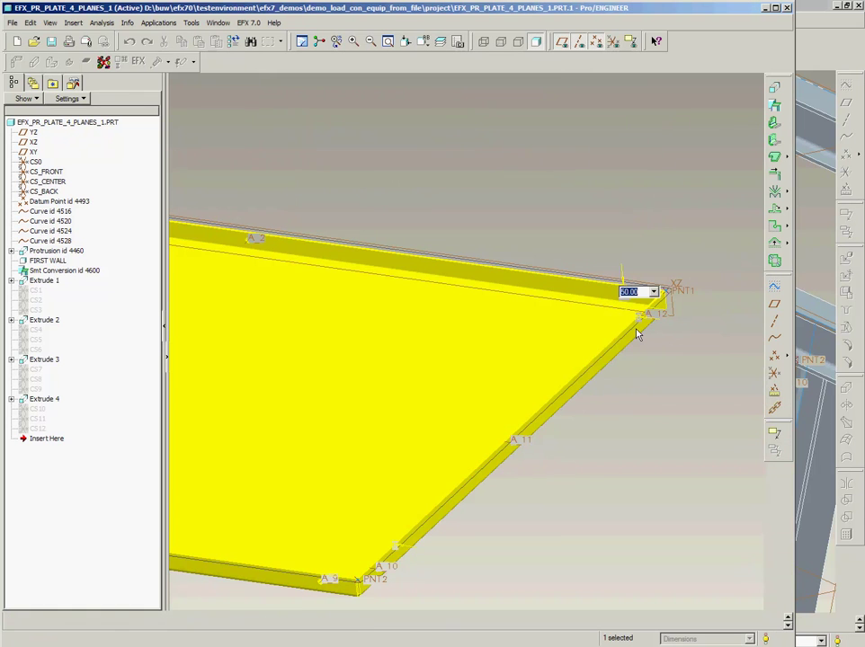
type("80")
key("Return")
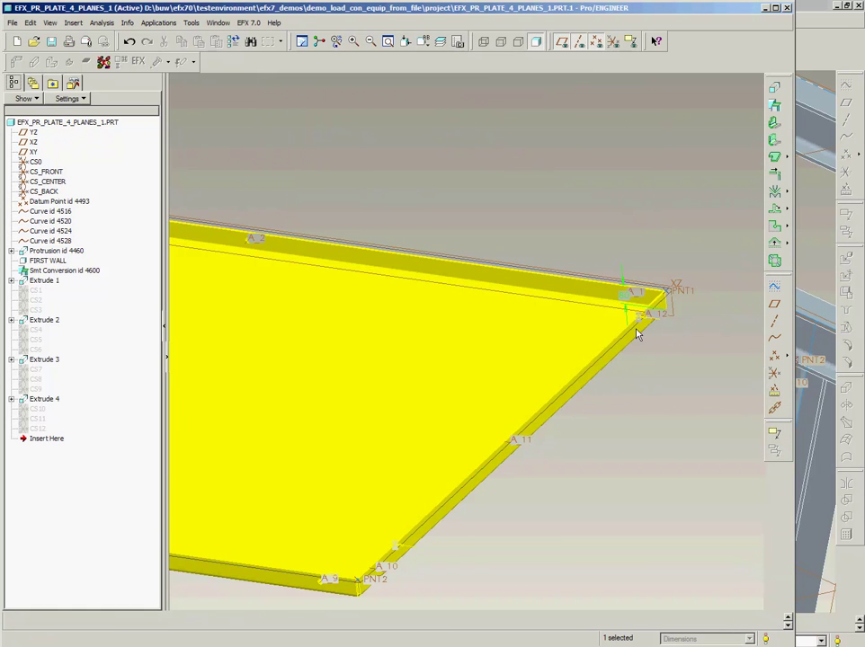
left_click(233, 42)
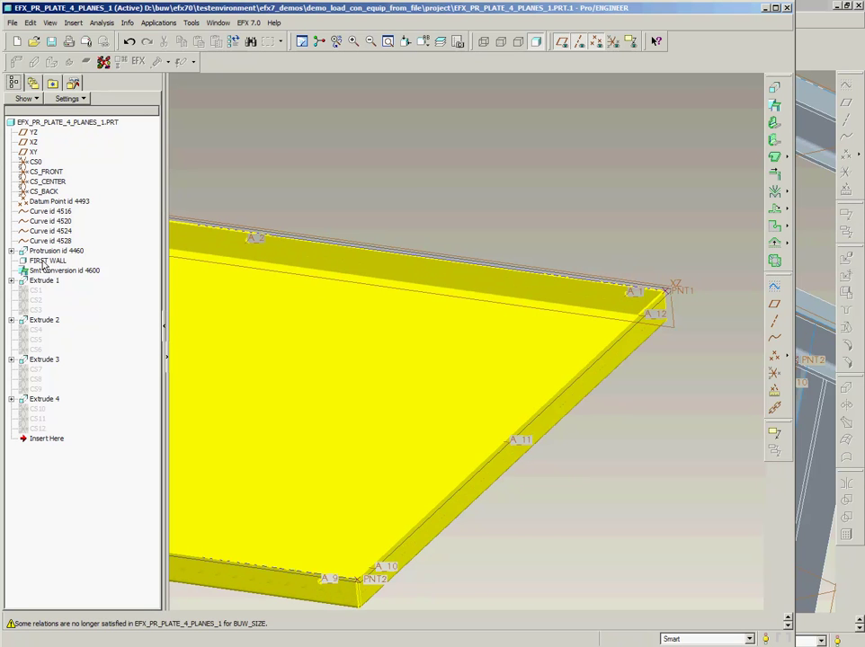
Step: Change the FIRST WALL thickness to 4 and regenerate the part
left_click(46, 260)
right_click(50, 261)
left_click(68, 294)
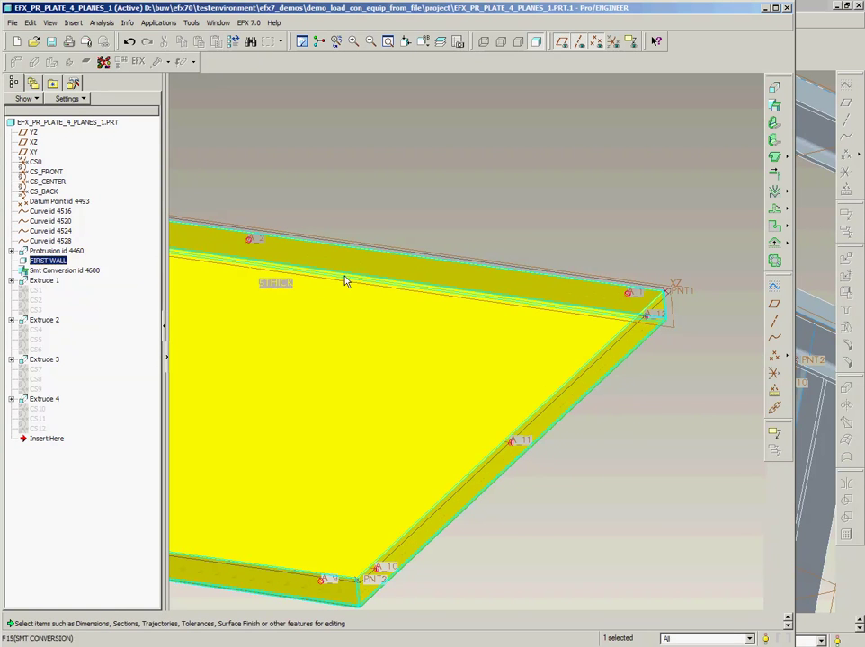
double_click(266, 282)
type("4")
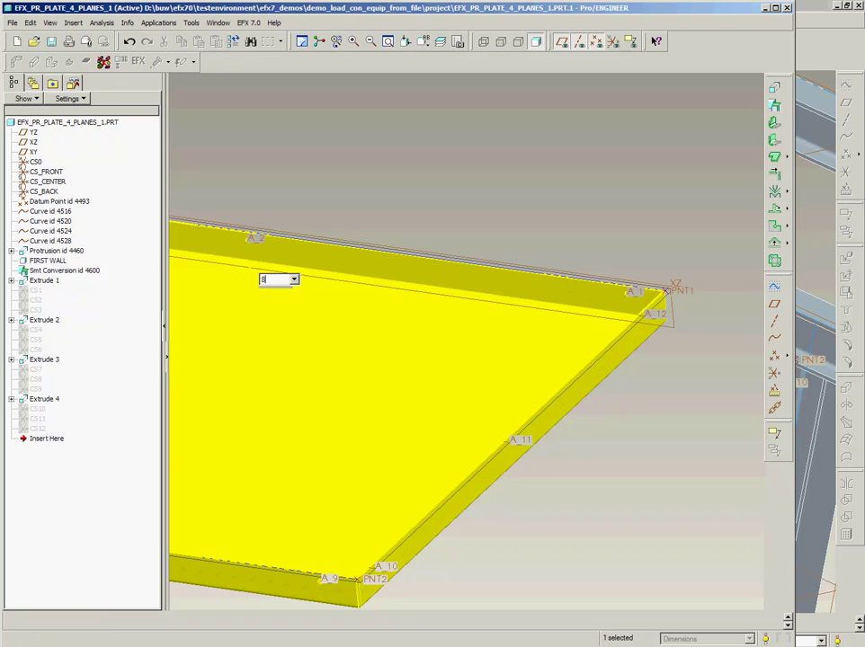
key("Return")
left_click(232, 43)
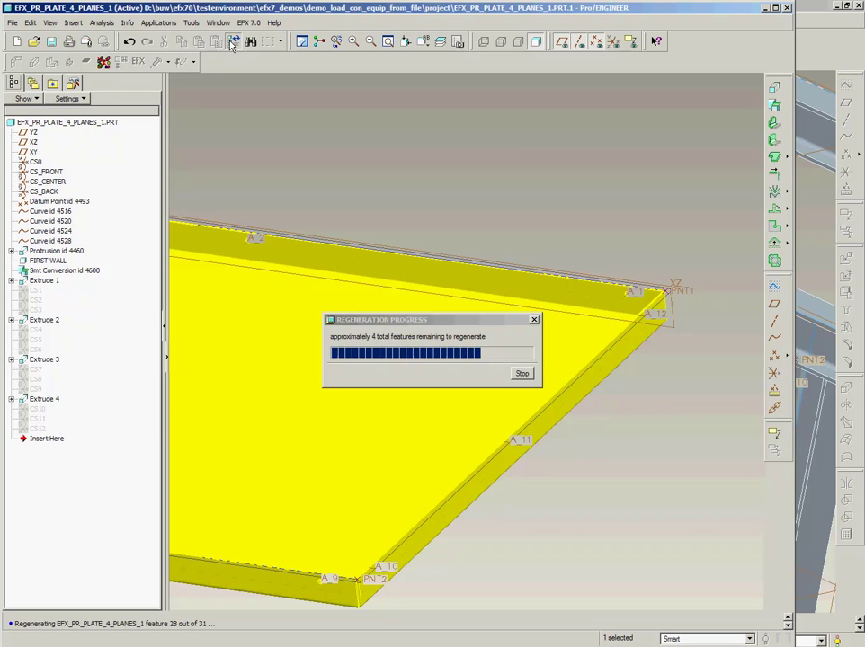
left_click(218, 22)
Step: Return to the assembly, regenerate it and turn off datum point display
left_click(254, 59)
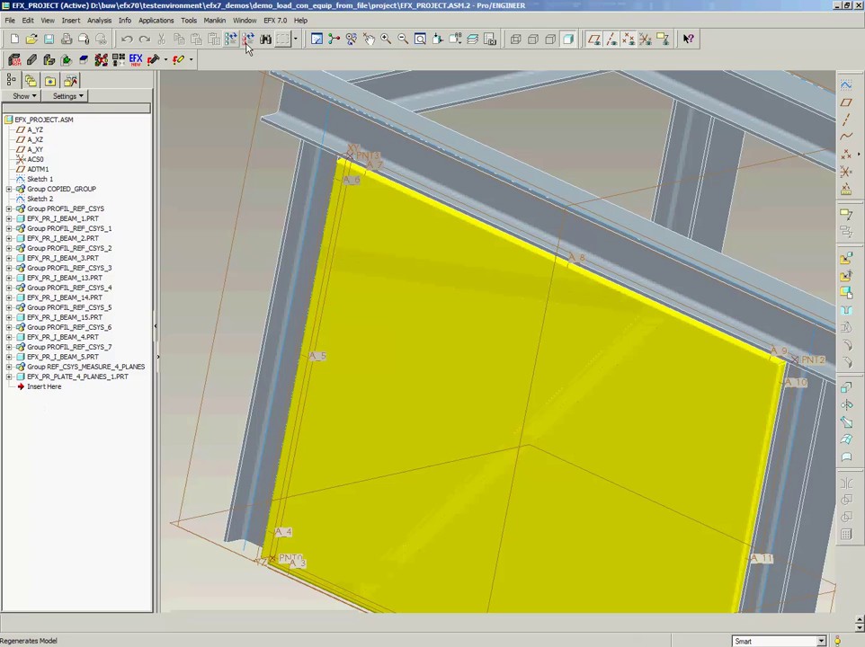
left_click(232, 43)
scroll(297, 270, "down", 3)
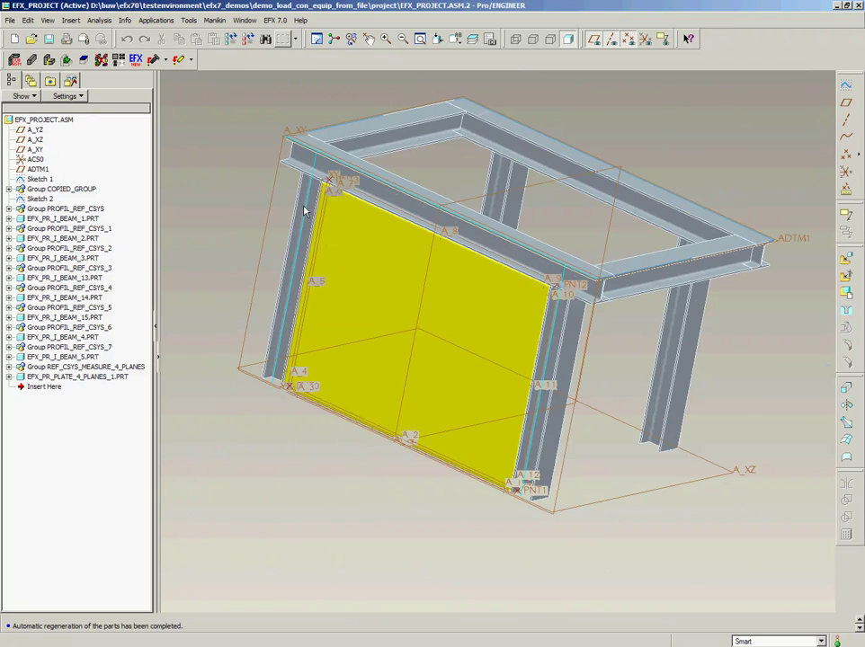
mouse_move(297, 269)
middle_mouse_down()
mouse_move(395, 223)
mouse_move(496, 299)
middle_mouse_up()
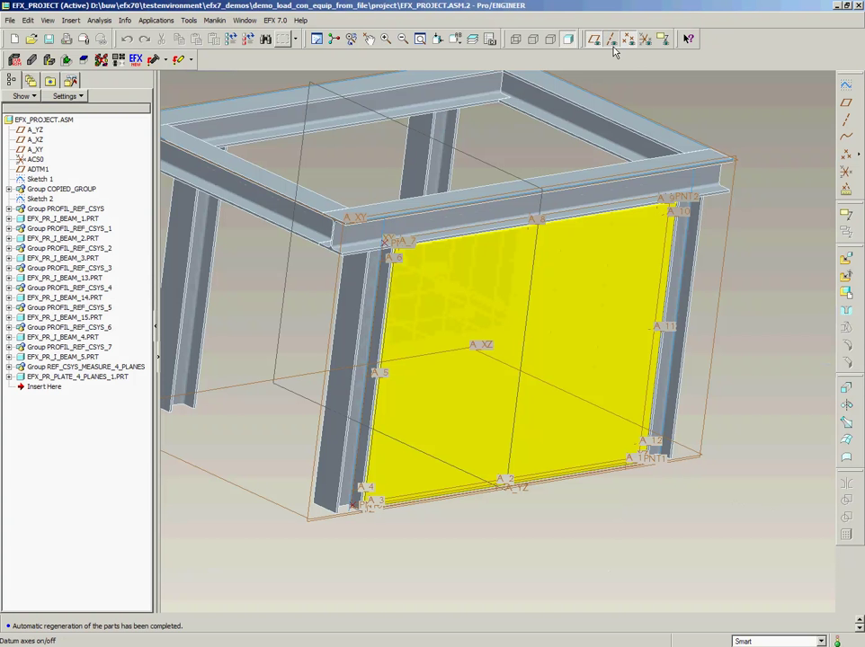
left_click(611, 39)
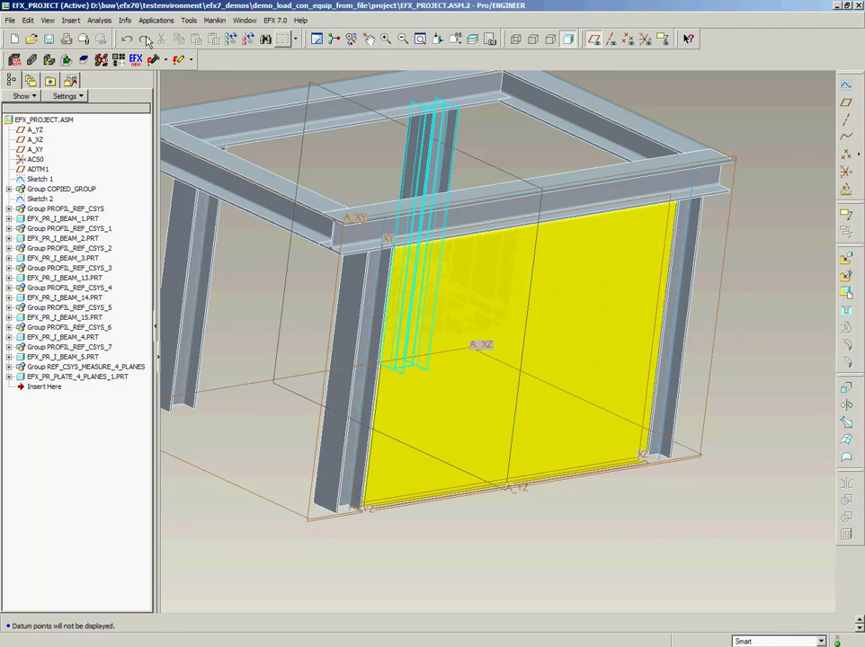
left_click(84, 60)
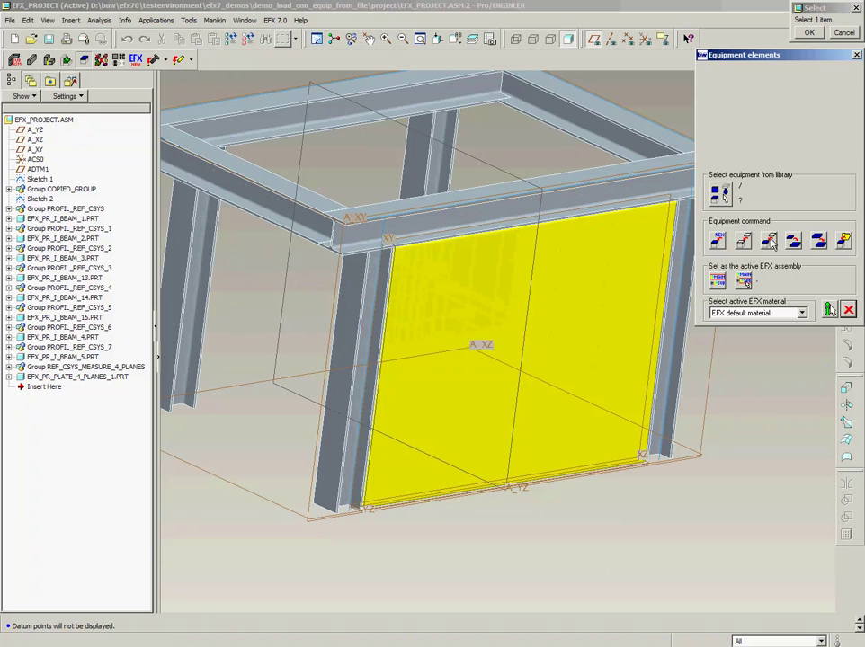
Step: Copy the existing yellow plate onto the top beam and column faces with attach option 3
left_click(769, 241)
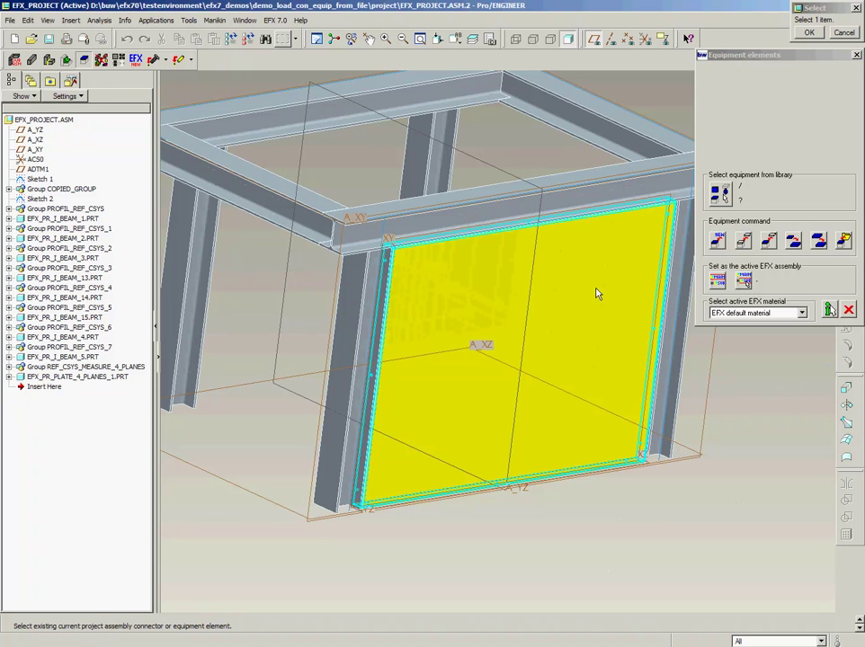
left_click(537, 423)
scroll(537, 423, "up", 5)
mouse_move(506, 477)
middle_mouse_down()
mouse_move(609, 447)
mouse_move(629, 483)
mouse_move(715, 330)
middle_mouse_up()
scroll(399, 538, "down", 4)
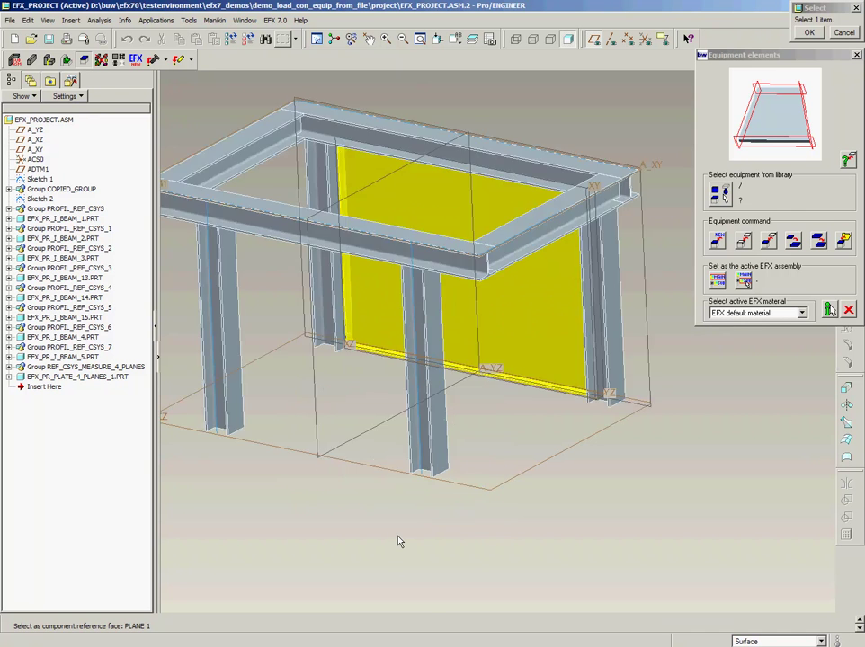
scroll(384, 505, "up", 1)
mouse_move(381, 486)
middle_mouse_down()
mouse_move(392, 513)
mouse_move(557, 563)
middle_mouse_up()
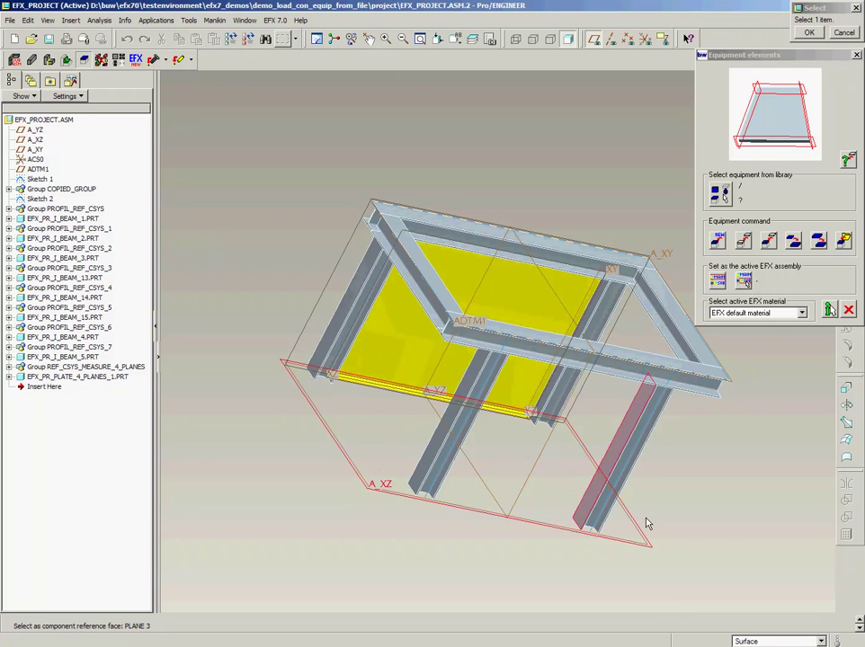
middle_click_drag(585, 507, 631, 452)
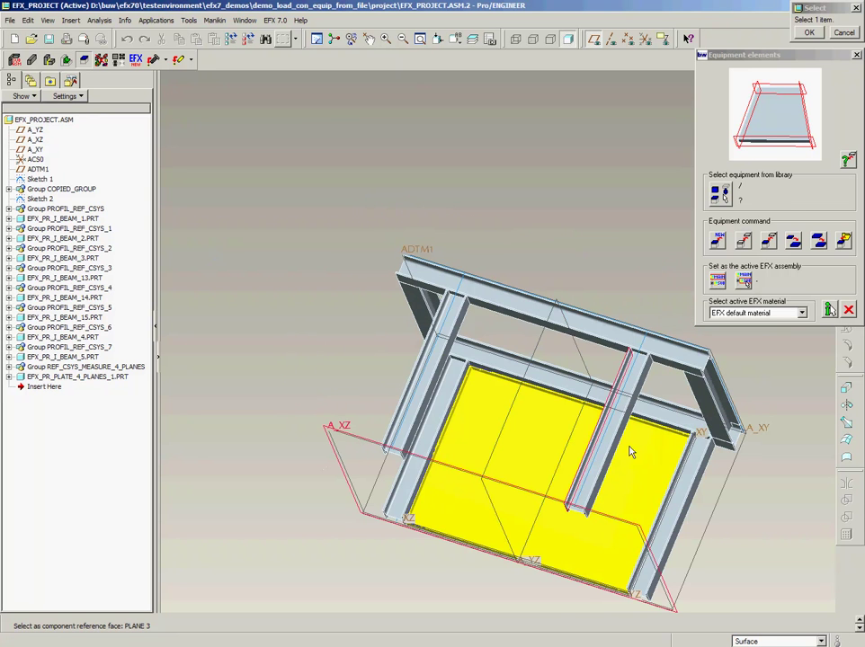
left_click(570, 338)
scroll(480, 334, "up", 5)
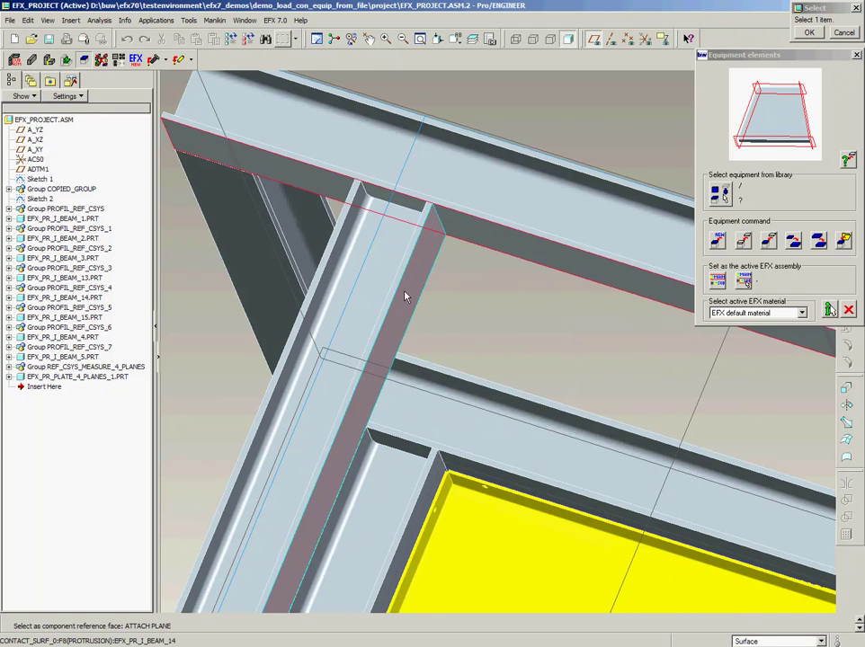
left_click(396, 286)
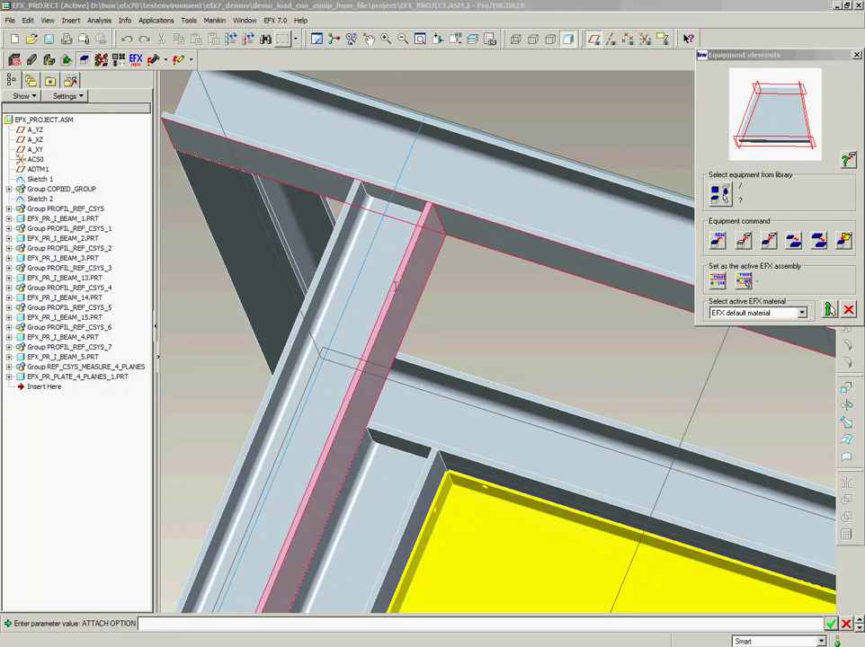
type("3")
key("Return")
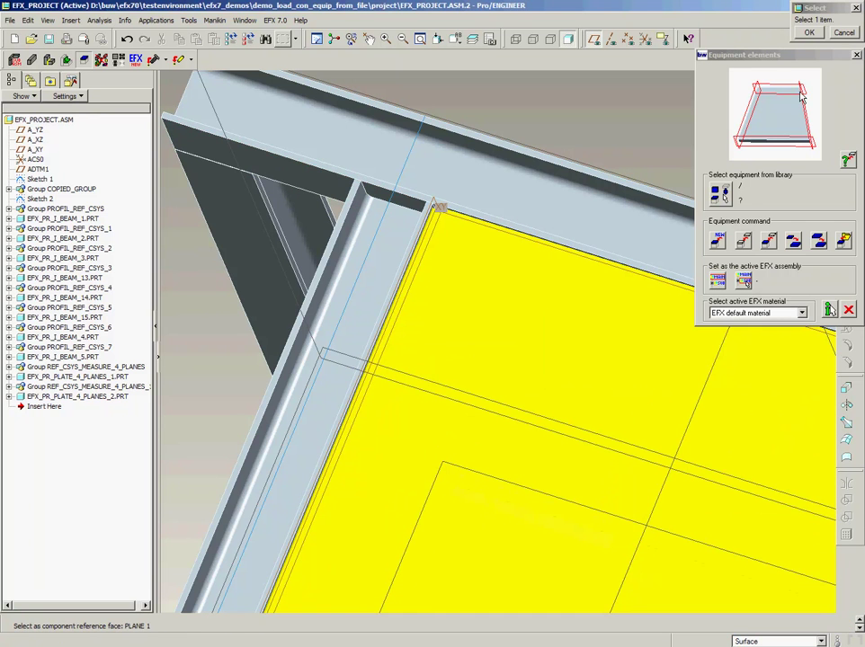
left_click(842, 32)
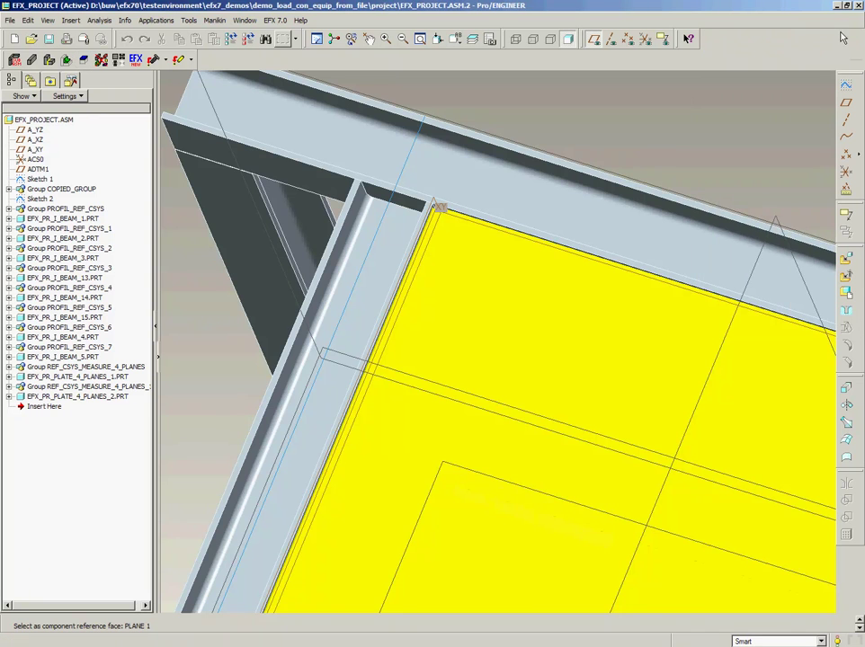
Step: Zoom out and orbit the frame until it faces the yellow plates
scroll(496, 275, "down", 5)
middle_click_drag(367, 187, 511, 246)
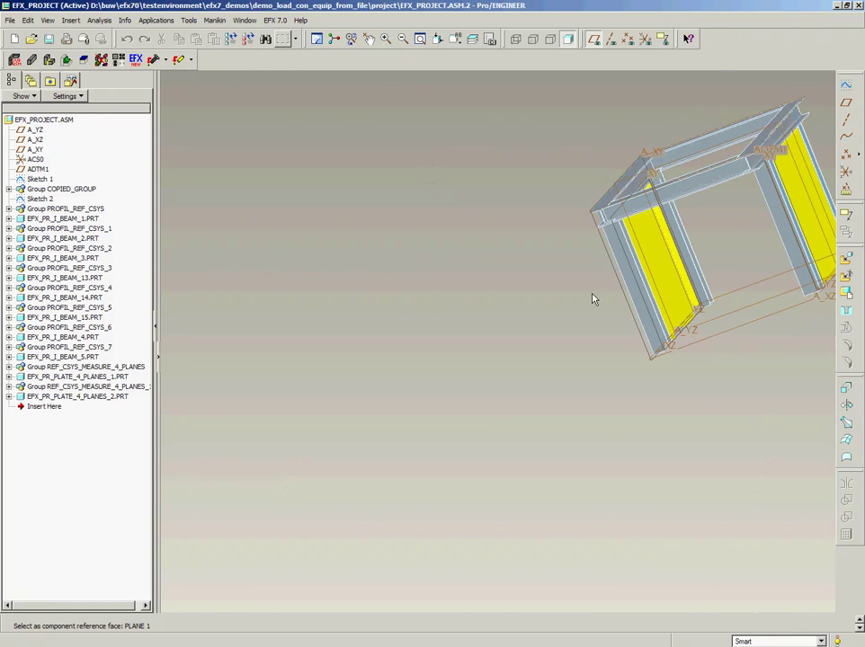
scroll(719, 267, "up", 5)
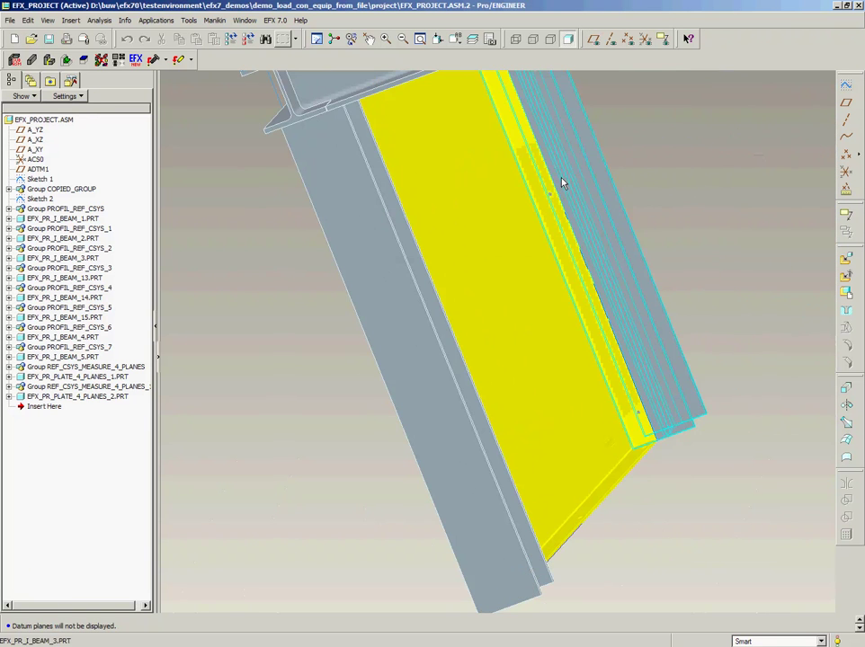
scroll(560, 183, "up", 2)
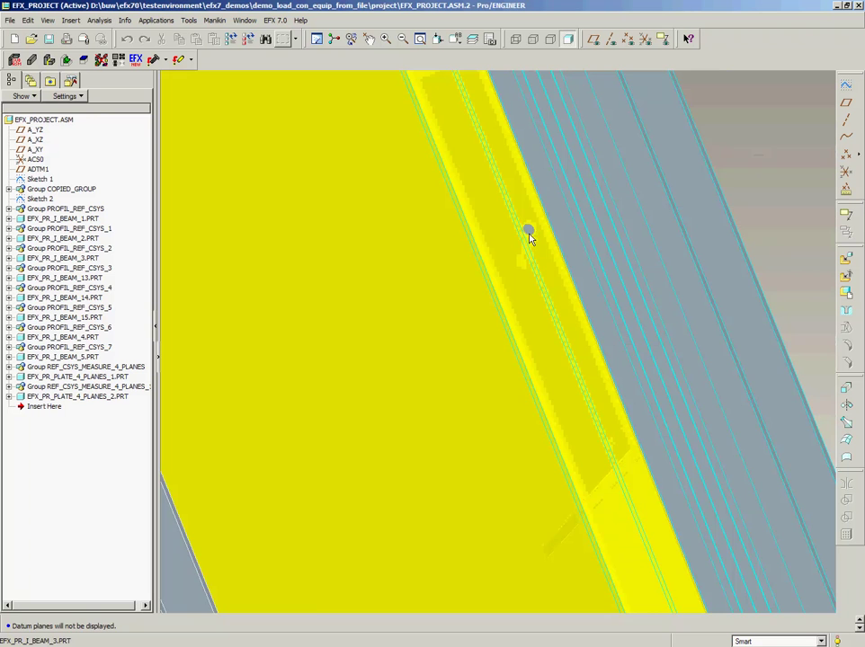
scroll(592, 240, "down", 1)
scroll(593, 240, "down", 3)
scroll(592, 240, "down", 1)
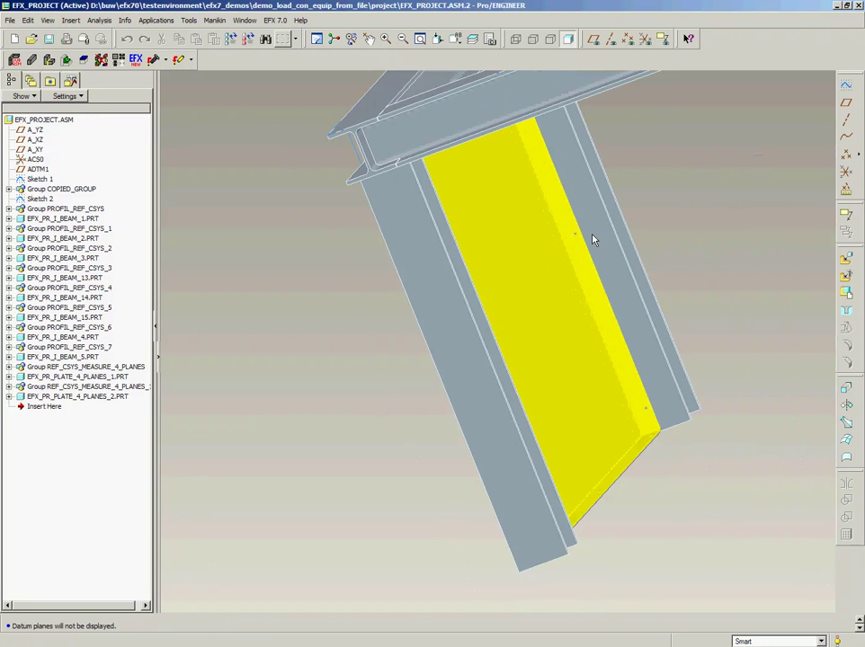
scroll(592, 240, "down", 1)
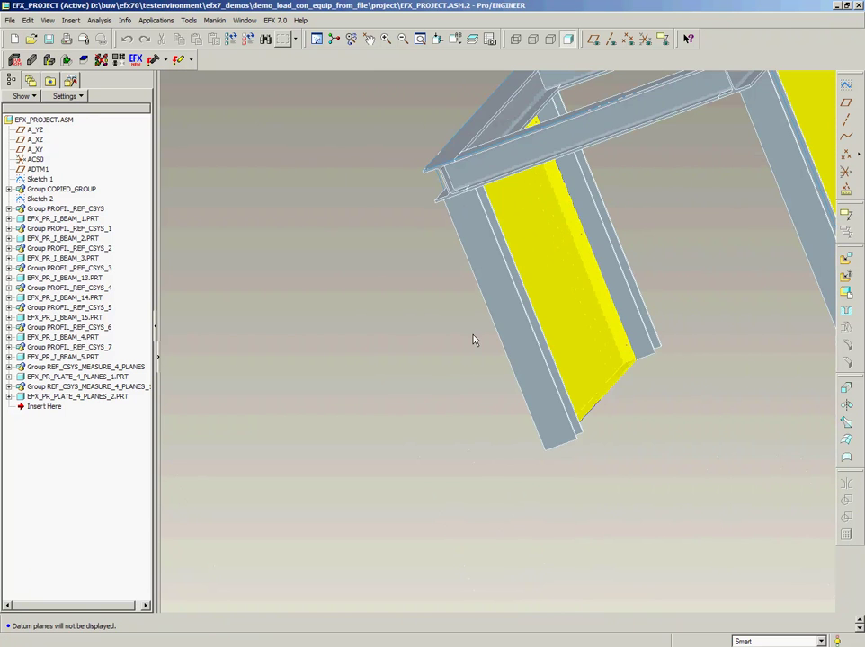
middle_click_drag(475, 340, 632, 303)
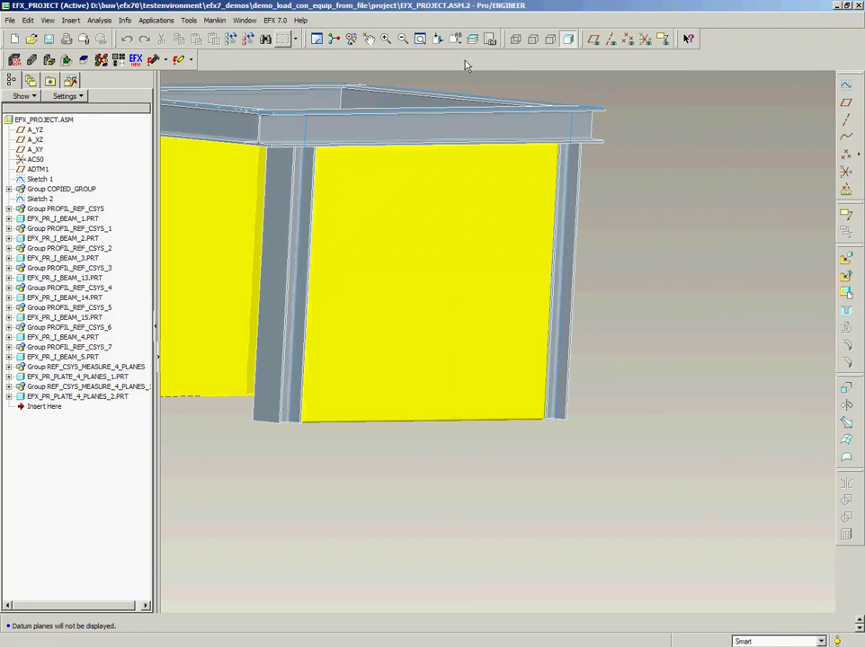
Step: Create the automatic UDF groups via EFX 7.0 > Automatische UDFs
left_click(274, 19)
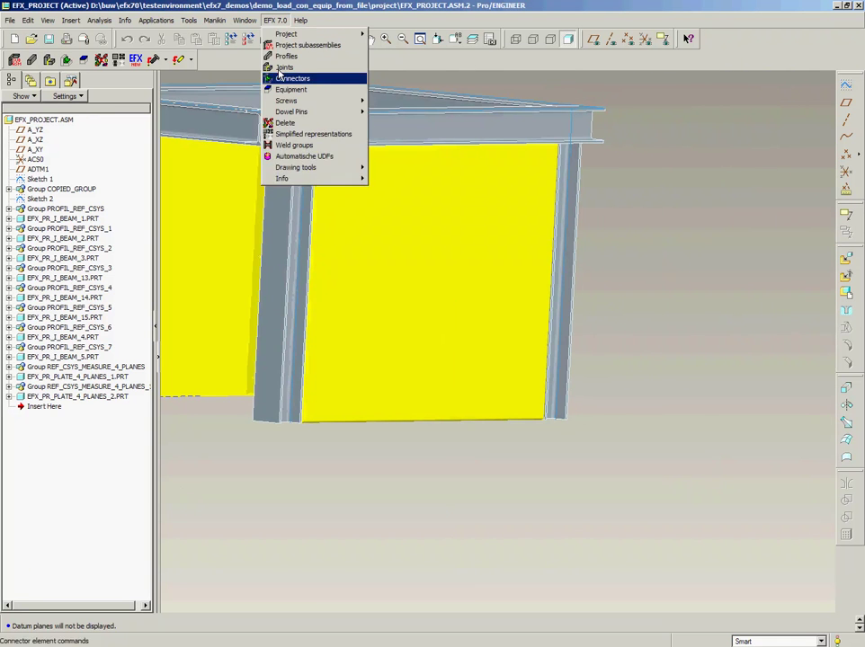
left_click(301, 157)
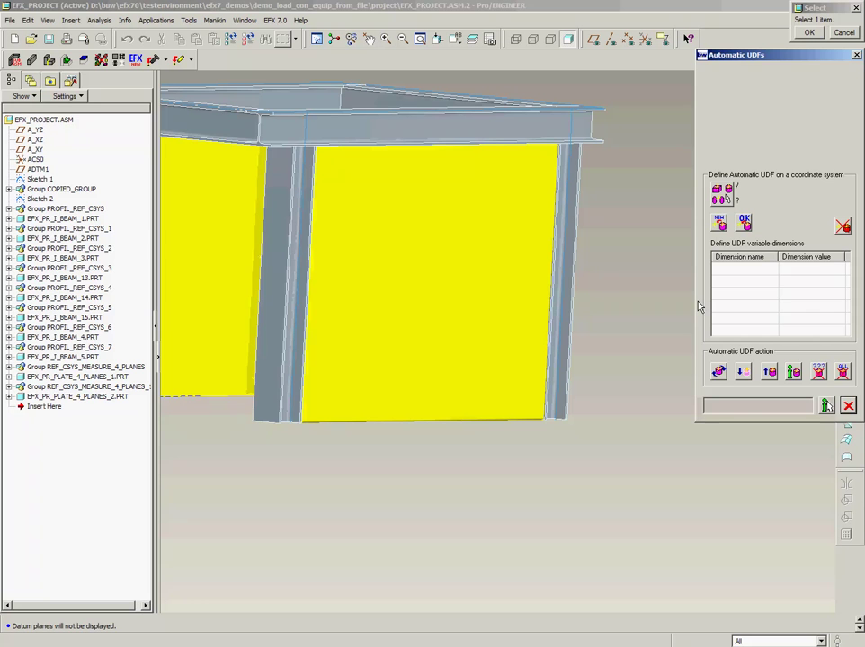
left_click(718, 371)
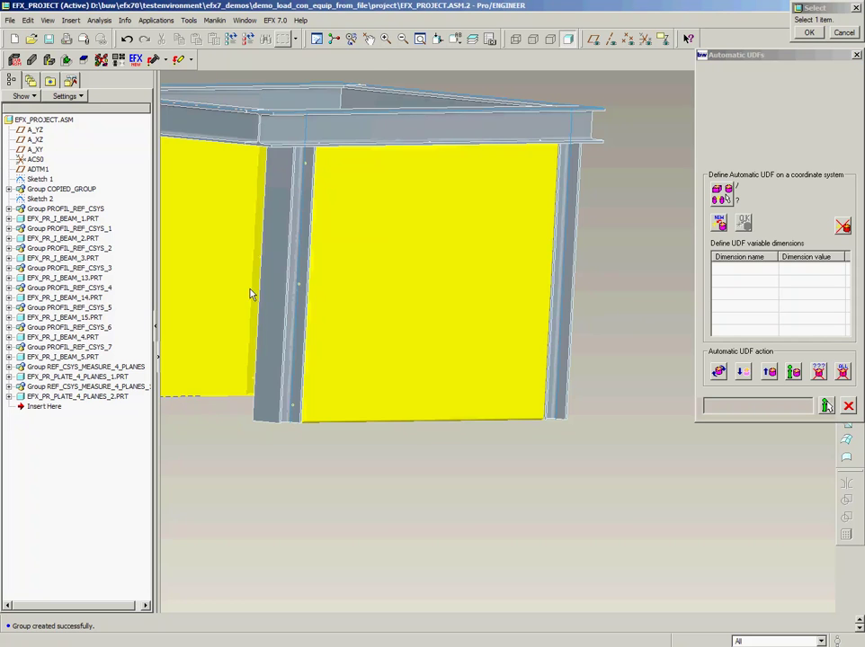
Step: Zoom and orbit the assembly to inspect the top of the frame
scroll(256, 292, "down", 5)
scroll(385, 286, "up", 1)
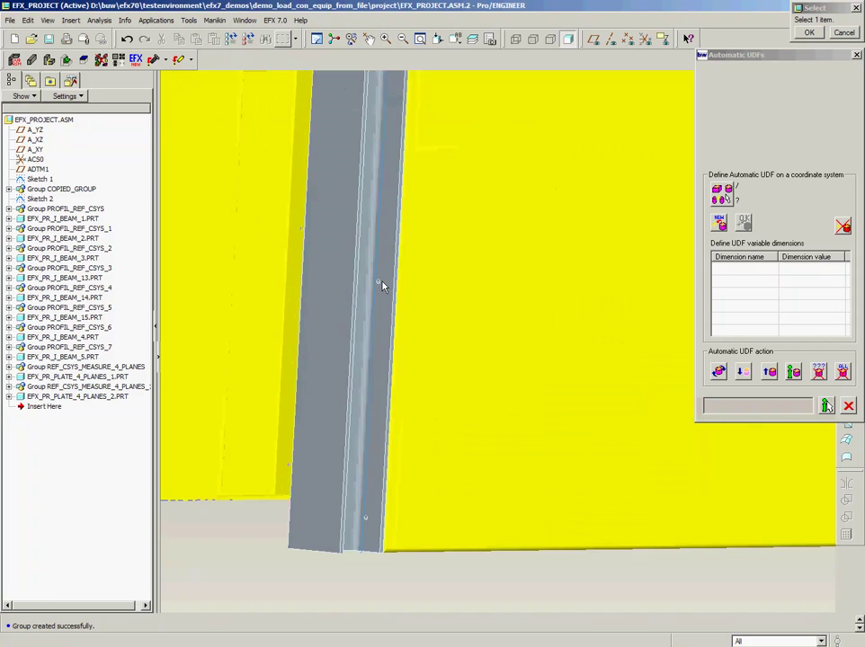
scroll(384, 286, "up", 2)
scroll(385, 286, "up", 2)
scroll(385, 286, "up", 1)
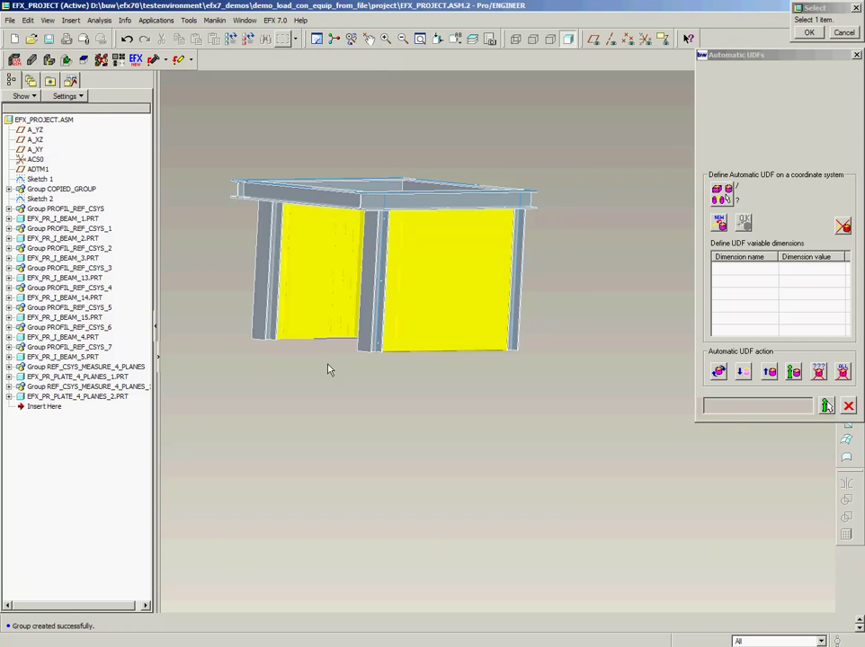
mouse_move(330, 364)
middle_mouse_down()
mouse_move(218, 369)
mouse_move(464, 299)
mouse_move(517, 270)
middle_mouse_up()
scroll(465, 301, "down", 5)
scroll(465, 303, "up", 5)
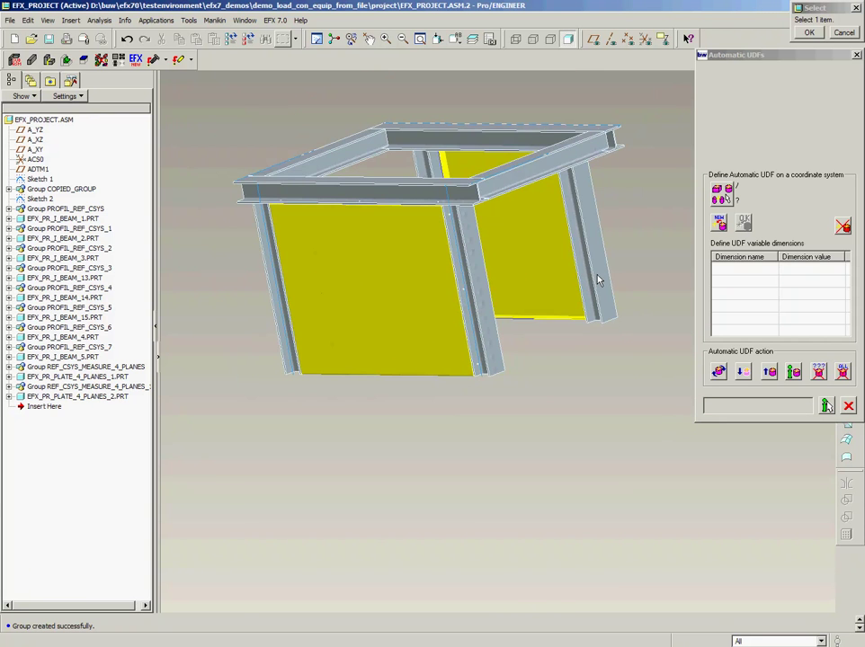
scroll(598, 283, "down", 4)
scroll(598, 286, "up", 1)
scroll(598, 286, "up", 3)
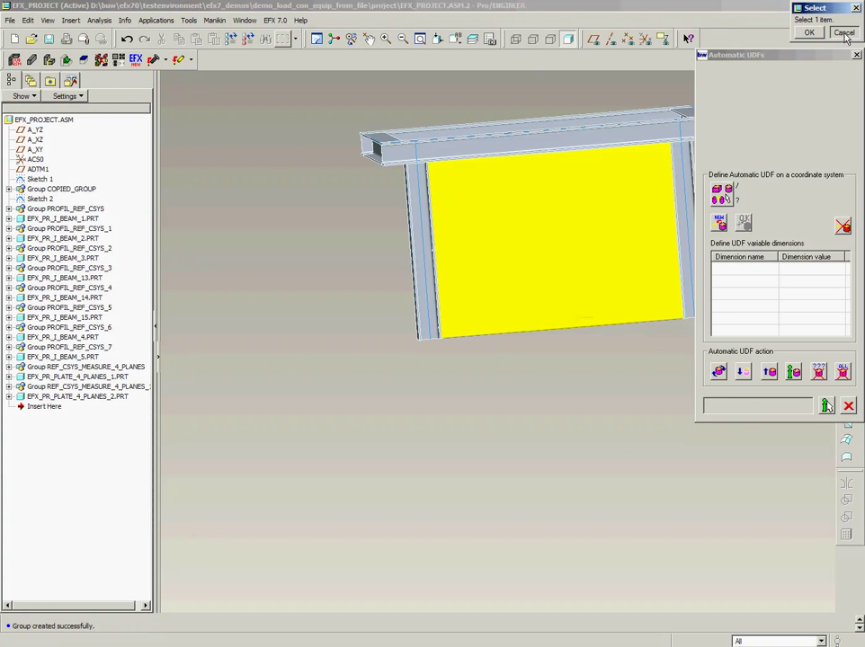
Step: Close the UDF tools, restore Standard Orientation and save EFX_PROJECT
left_click(831, 32)
left_click(455, 39)
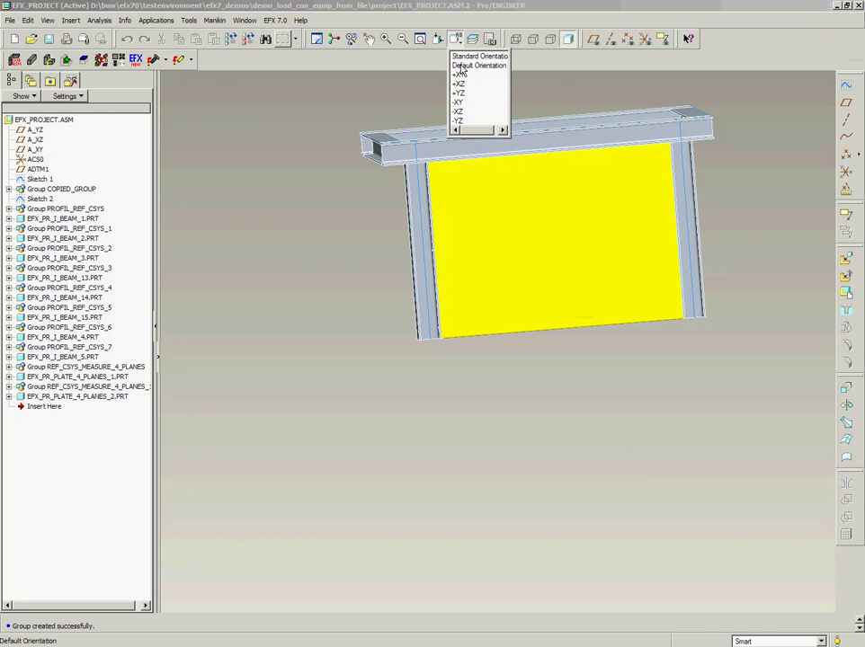
left_click(458, 56)
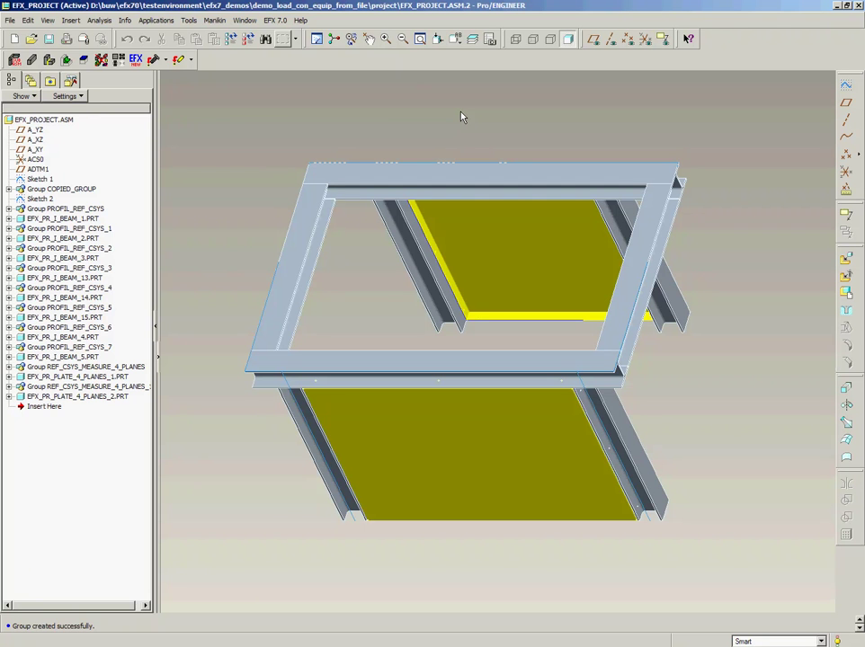
left_click(49, 38)
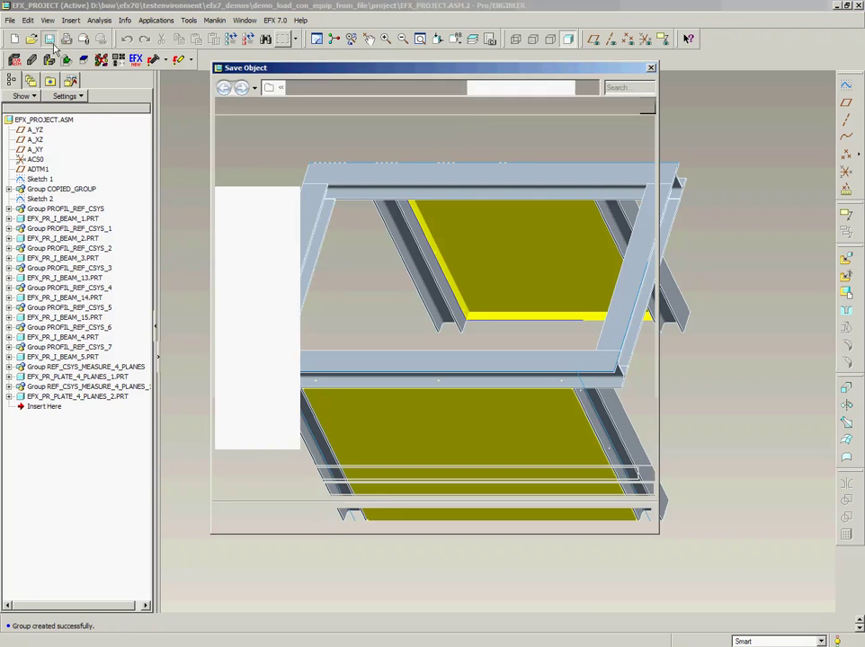
left_click(328, 516)
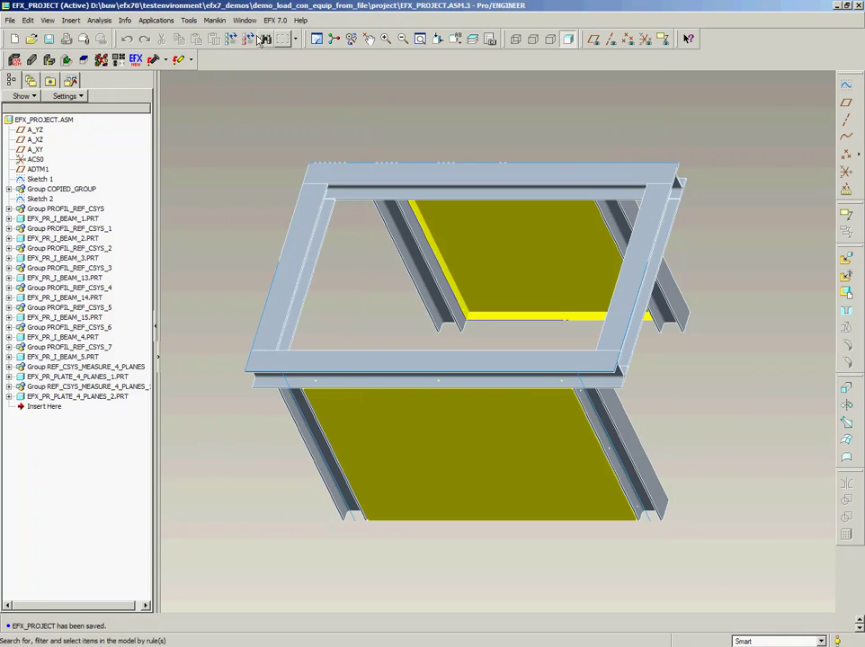
Step: Close the project window and erase not-displayed objects from the session
left_click(246, 21)
left_click(260, 56)
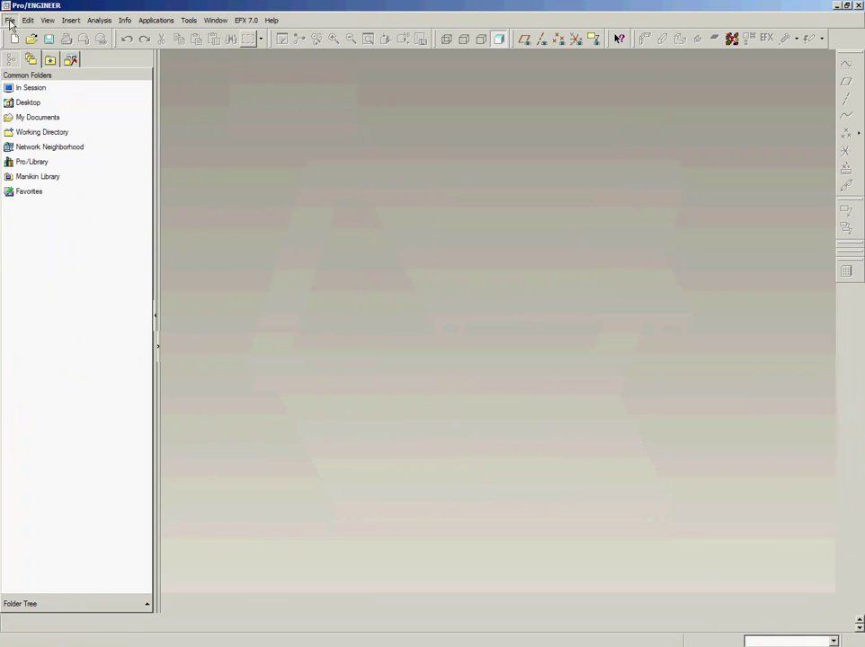
left_click(10, 20)
left_click(236, 157)
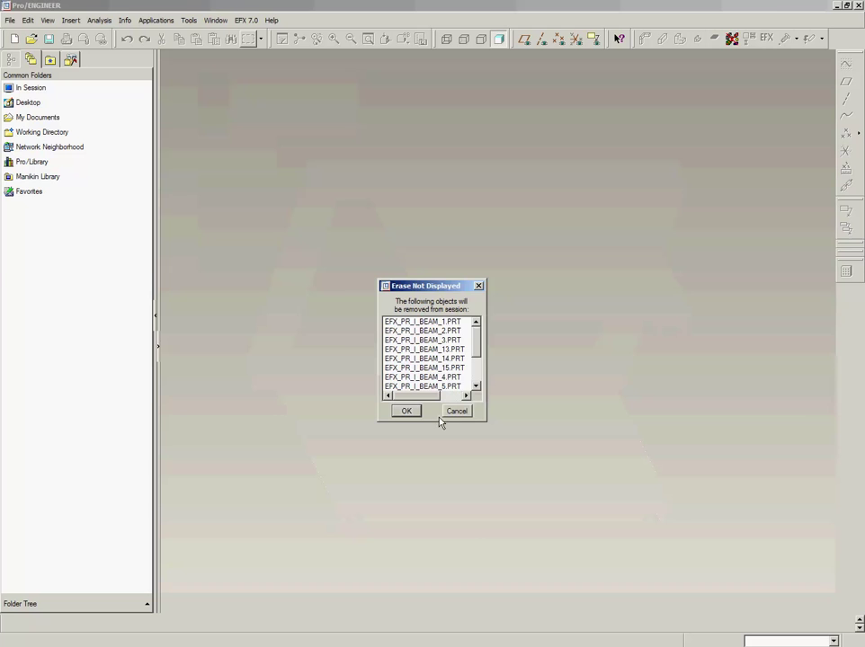
left_click(409, 412)
left_click(9, 20)
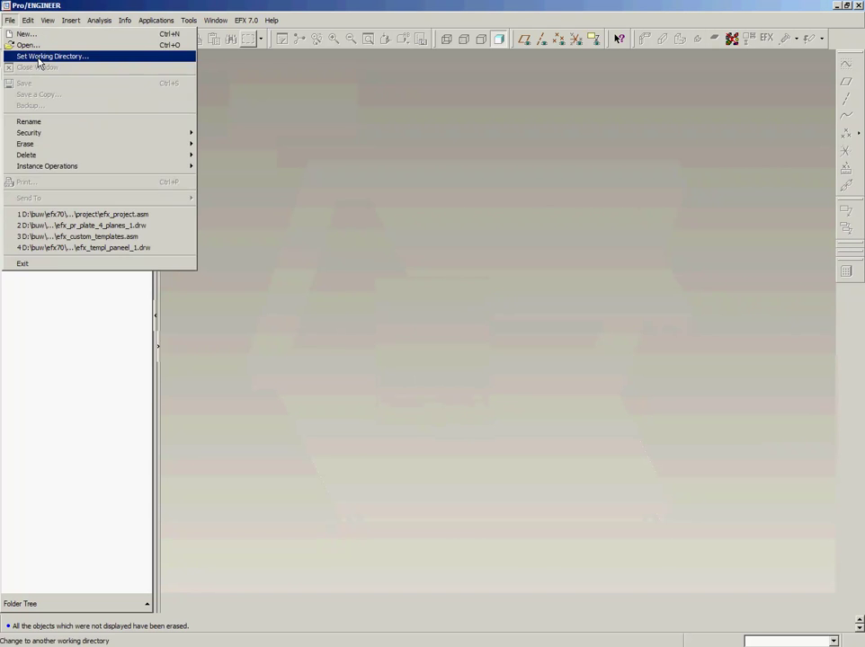
Step: Set the working directory to the custom_templates folder
left_click(38, 55)
left_click(409, 205)
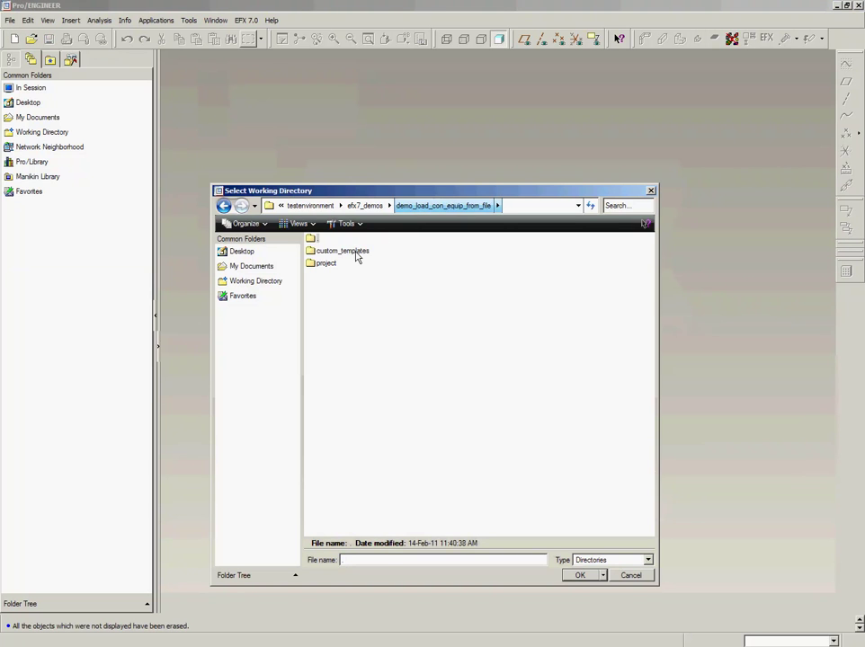
double_click(343, 250)
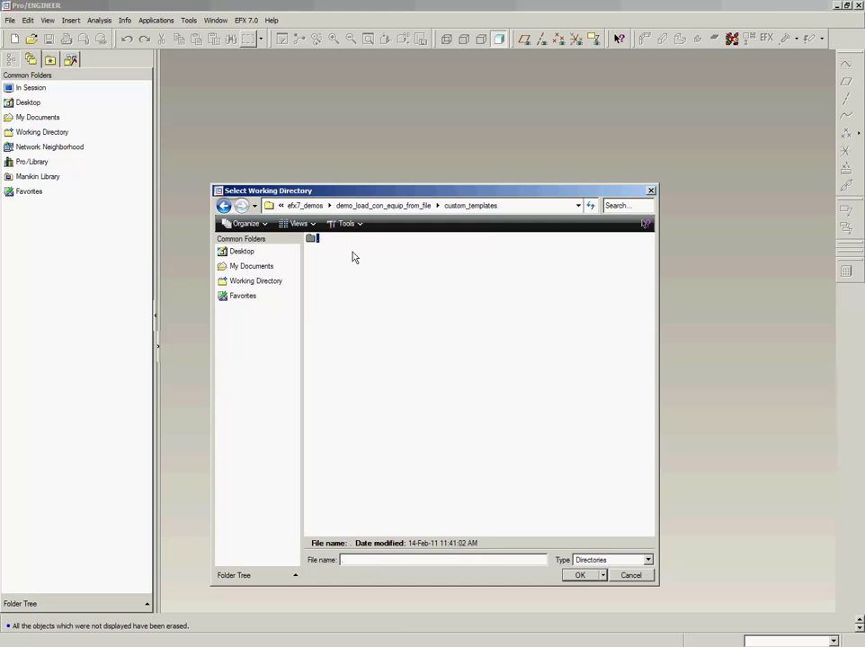
left_click(573, 575)
Step: Open efx_custom_templates.asm and show features in the model tree
left_click(31, 39)
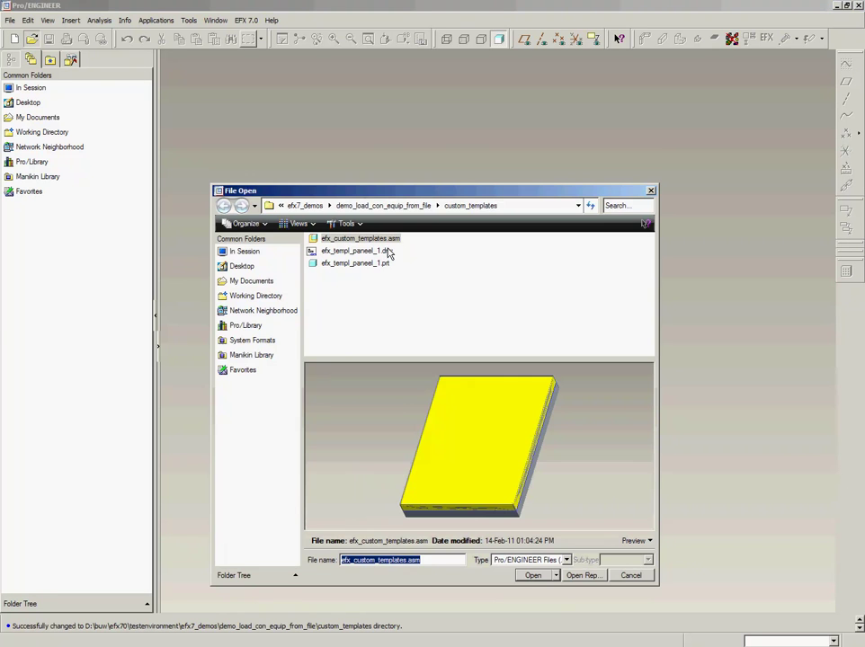
double_click(355, 240)
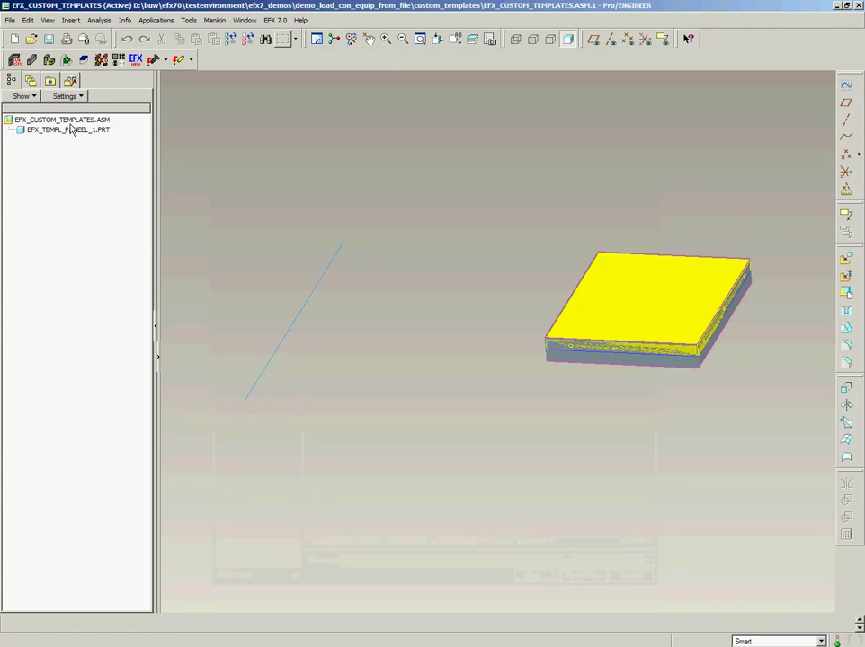
left_click(65, 95)
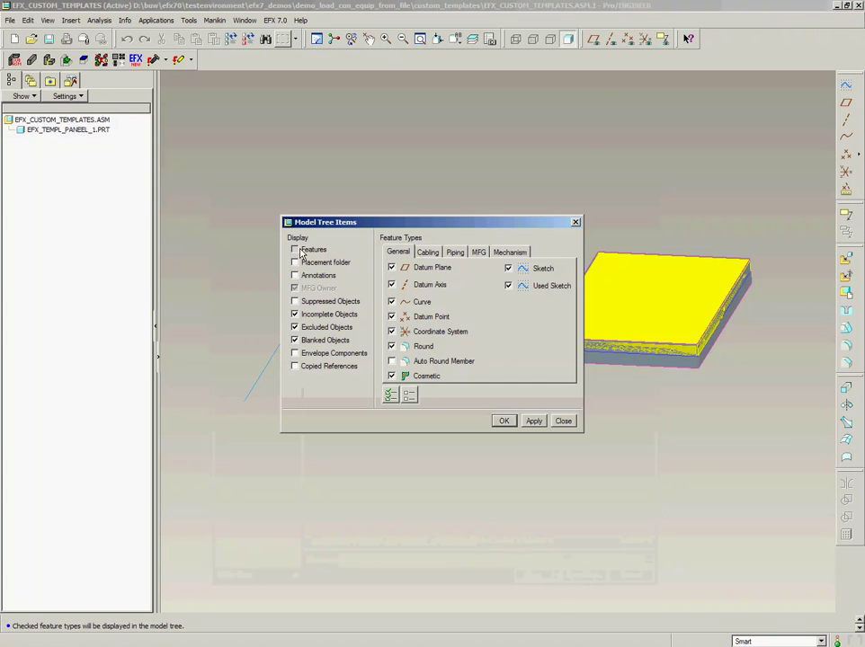
left_click(296, 251)
Step: Apply the tree filter settings and roll the assembly back to just after Extrude 1
left_click(503, 421)
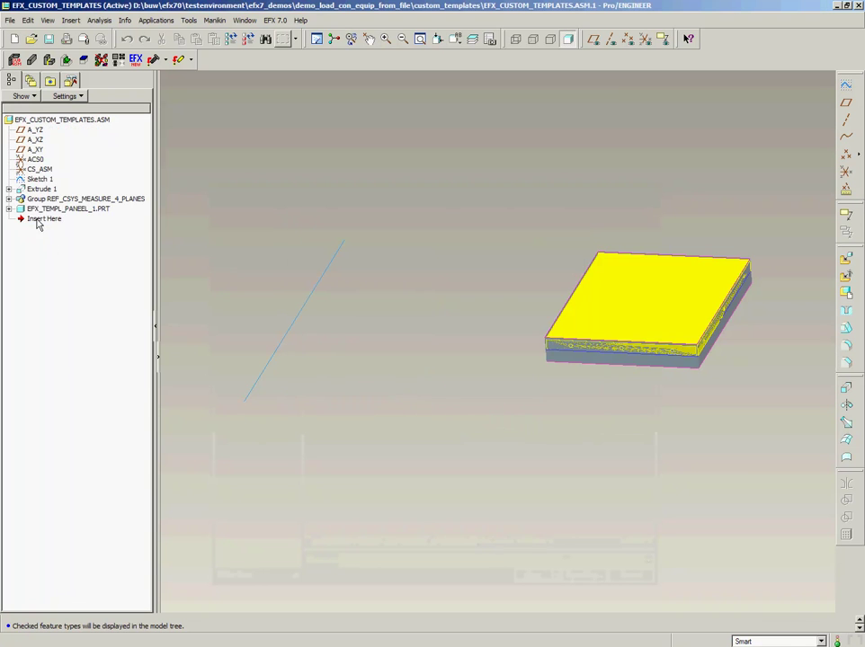
left_click_drag(40, 219, 36, 193)
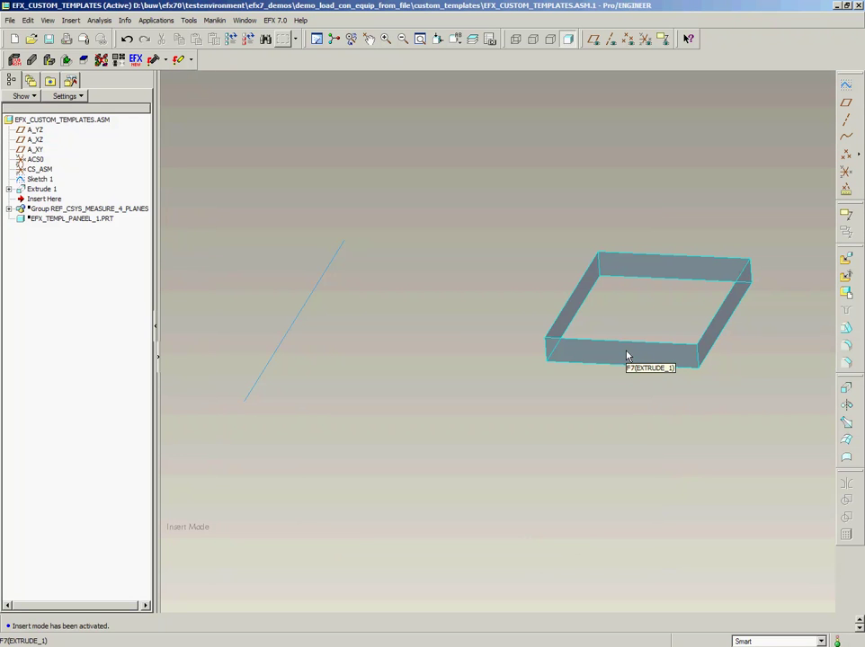
left_click(585, 268)
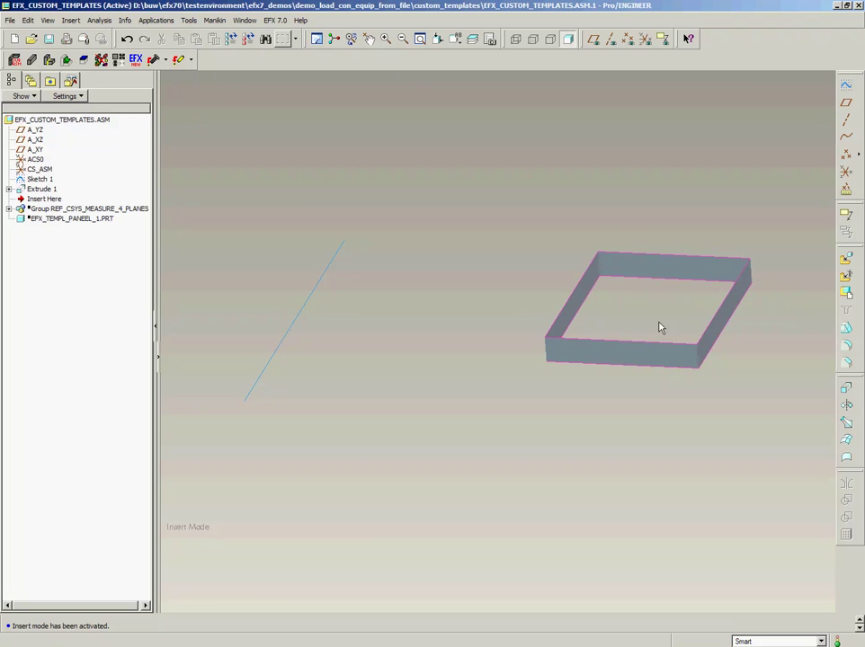
Step: Restore the assembly insertion point and roll the panel part back after Protrusion id 4460
left_click_drag(51, 198, 49, 229)
left_click(8, 209)
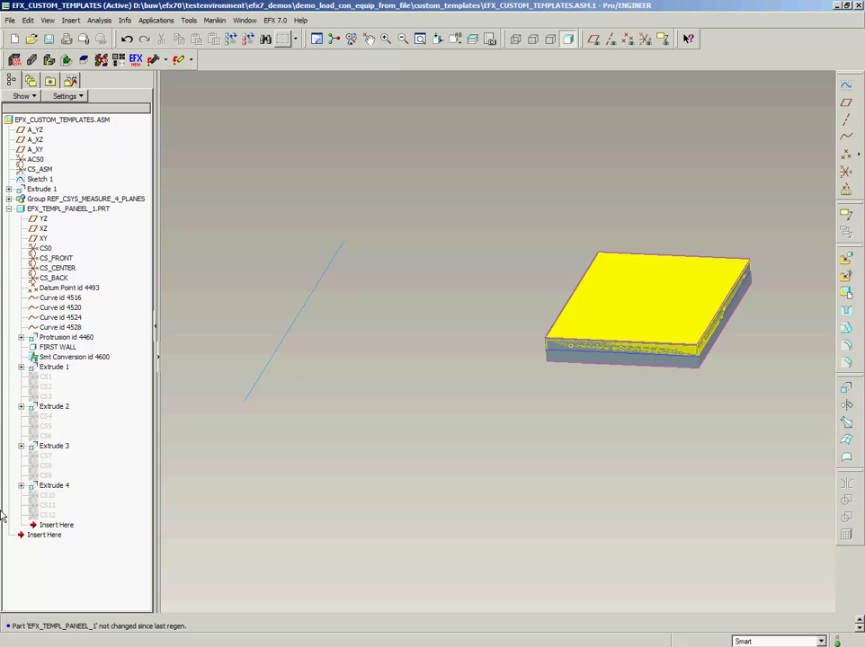
left_click_drag(56, 525, 54, 347)
Step: Browse the PLATES MM equipment library, then close it and the panel without adding a plate
left_click(84, 60)
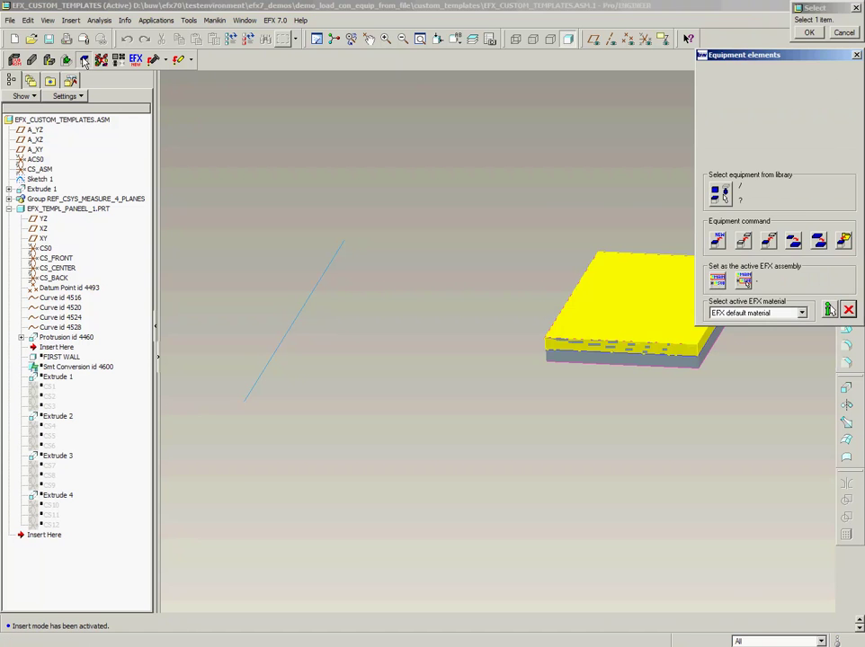
left_click(719, 195)
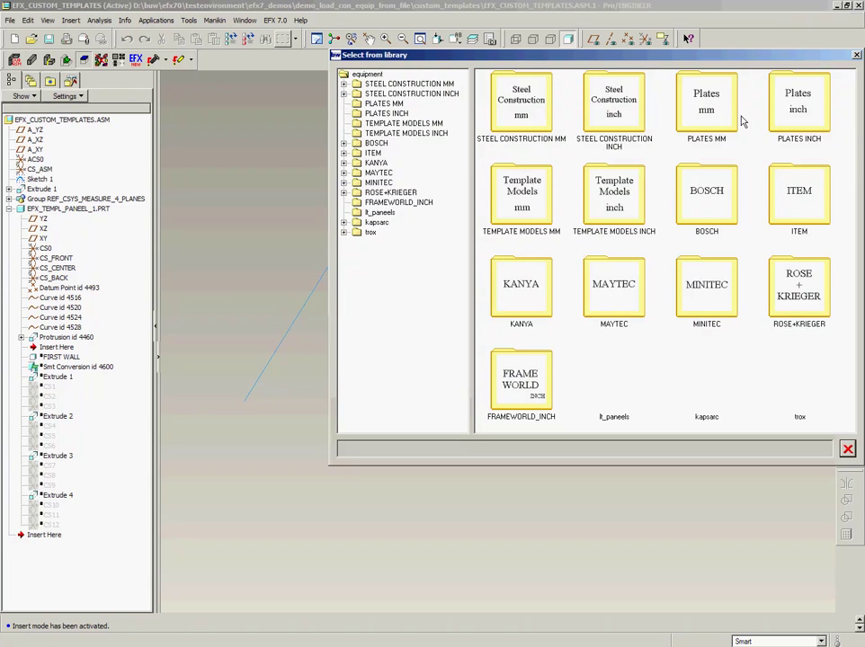
double_click(722, 117)
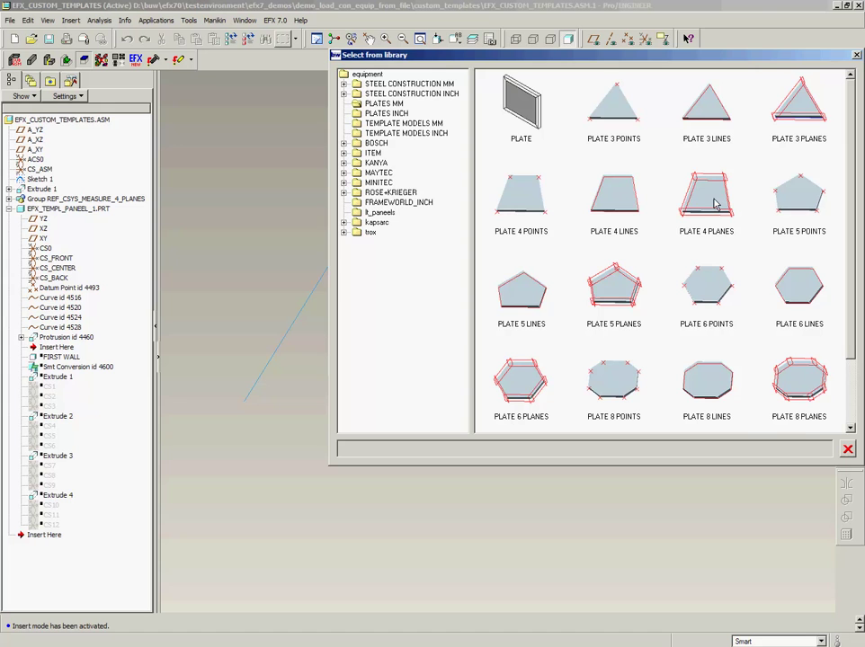
left_click(846, 449)
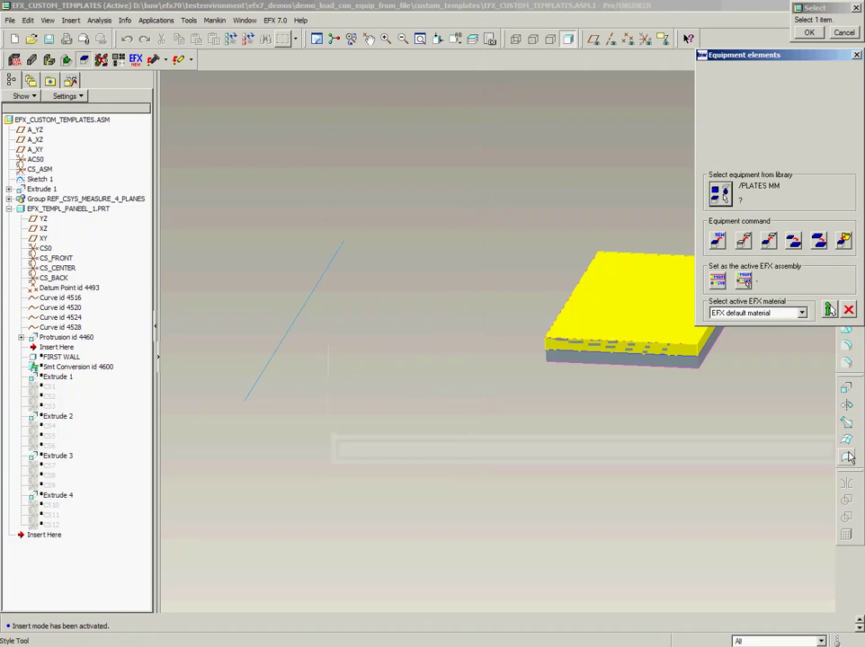
left_click(843, 32)
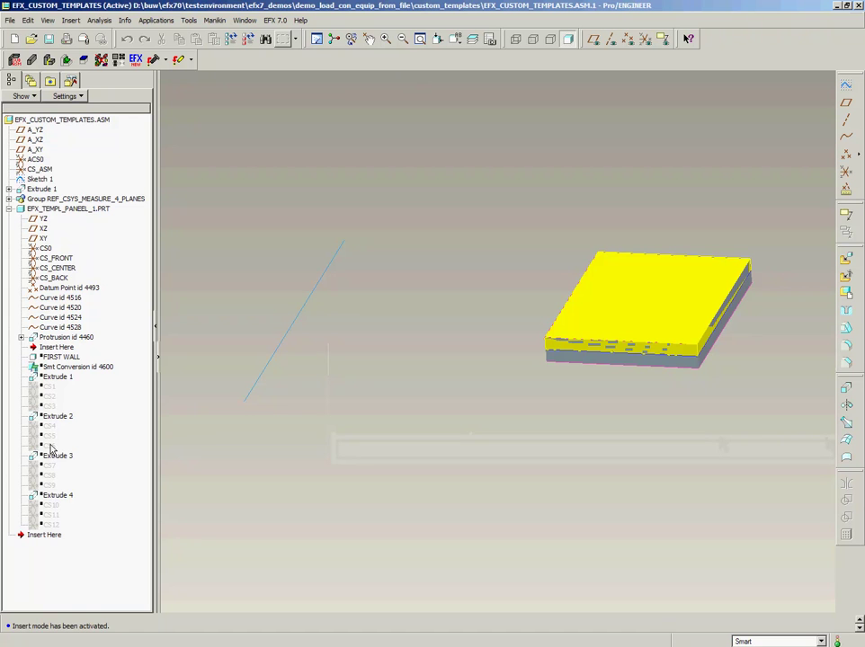
Step: Open EFX_TEMPL_PANEEL_1.PRT in its own window from the model tree
left_click(81, 210)
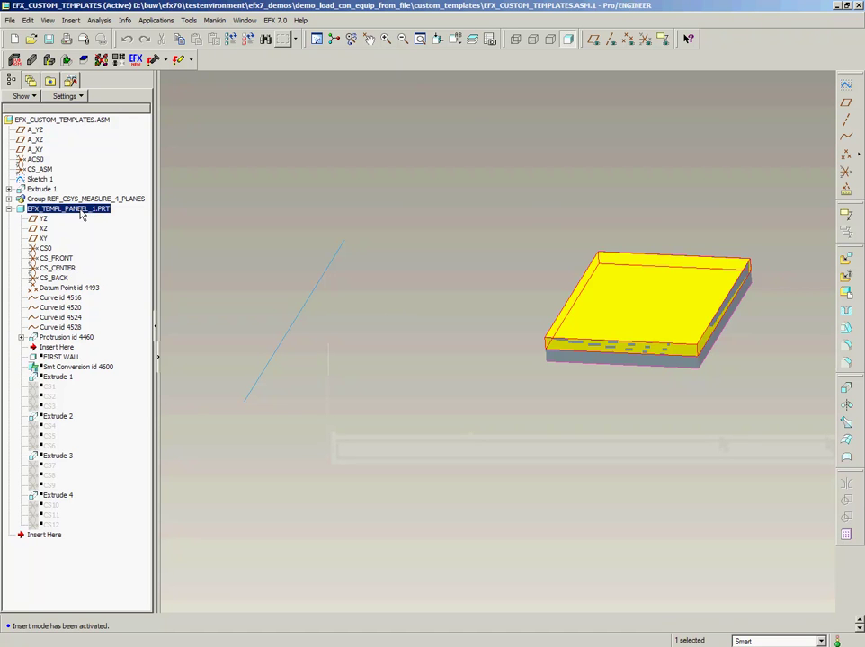
right_click(81, 211)
left_click(106, 238)
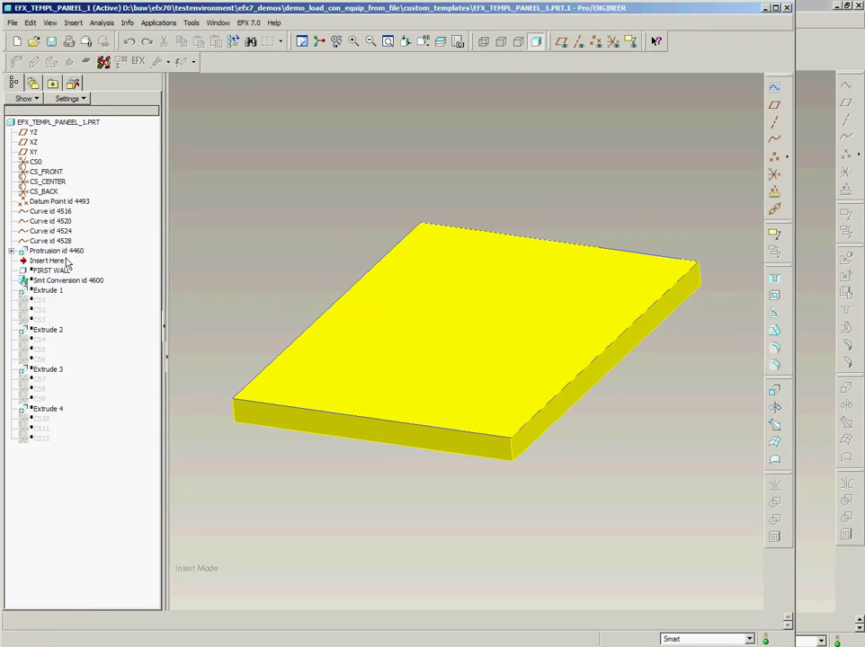
Step: Roll the panel forward past Smt Conversion to the end, restoring walls and edge holes
left_click_drag(50, 261, 54, 285)
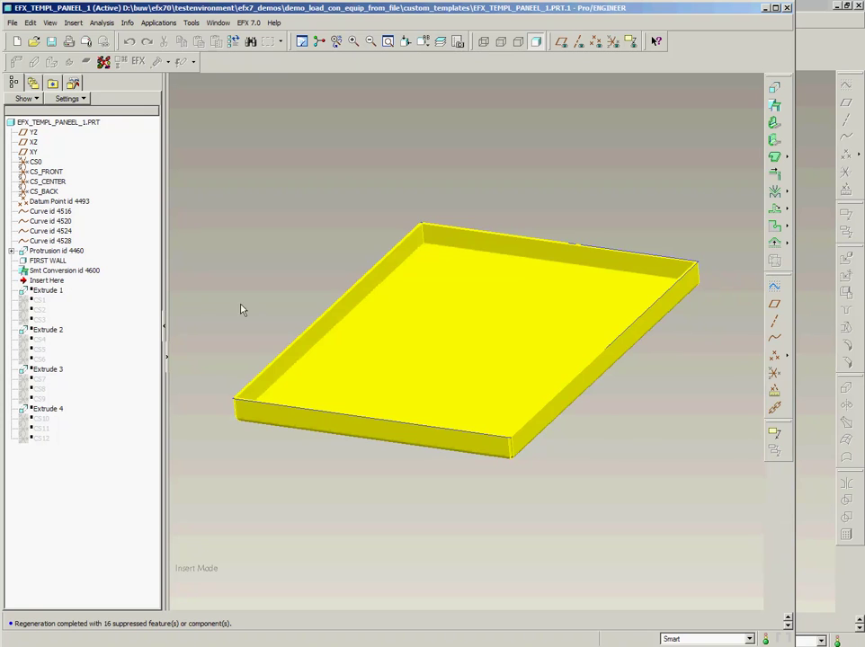
middle_click_drag(256, 301, 252, 312)
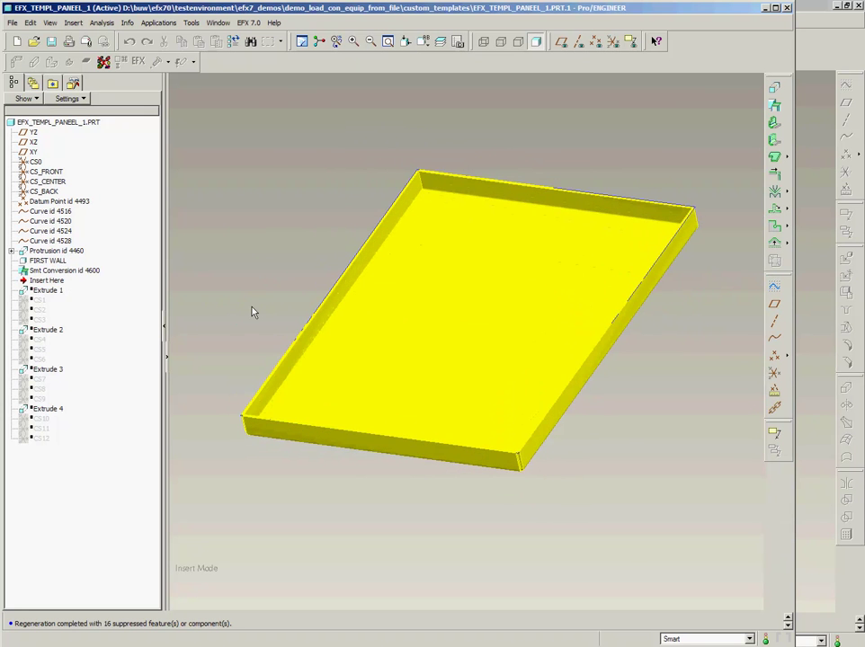
left_click_drag(42, 281, 83, 446)
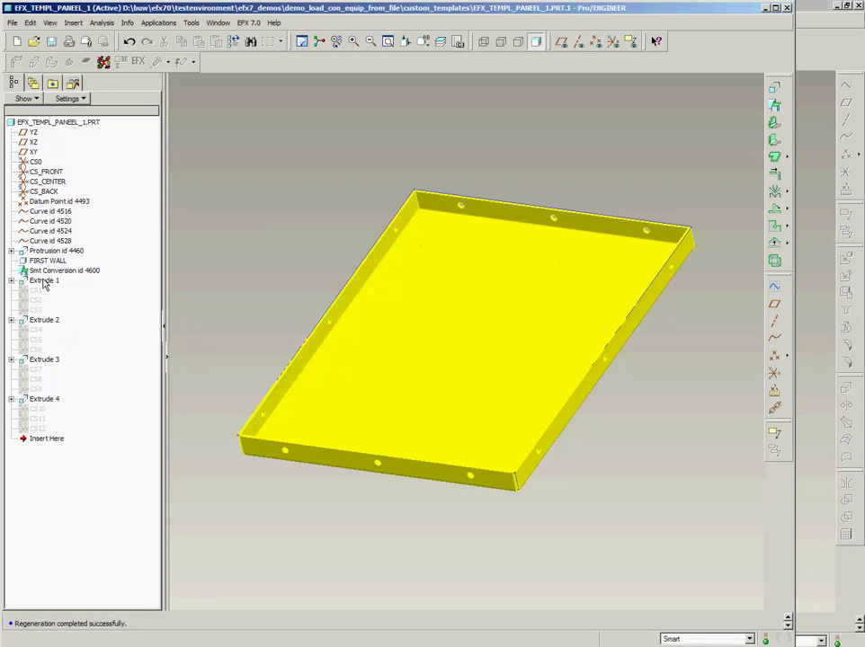
Step: Display coordinate systems and locate CS1 and the Extrude 2 coordinate system on the tray
left_click(613, 41)
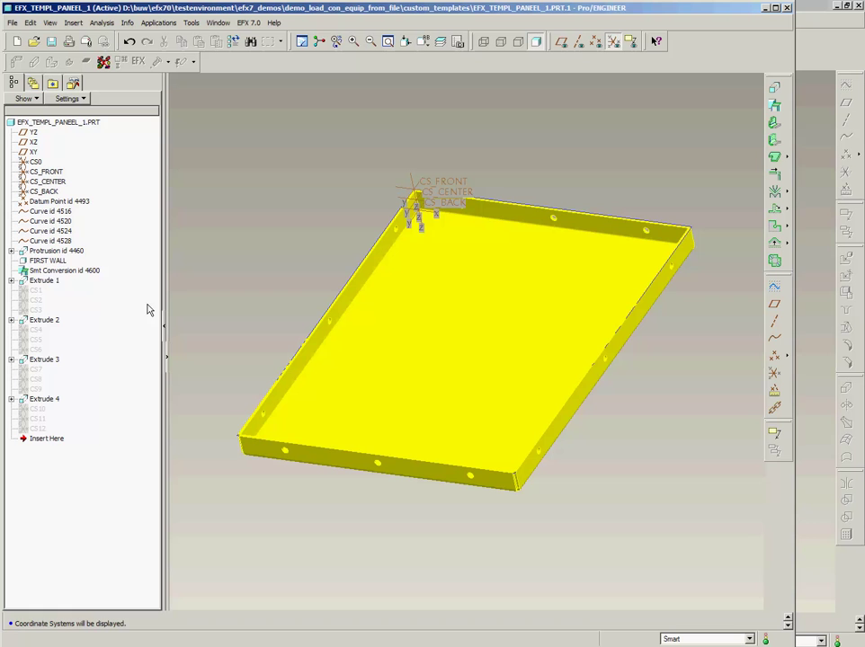
left_click(36, 301)
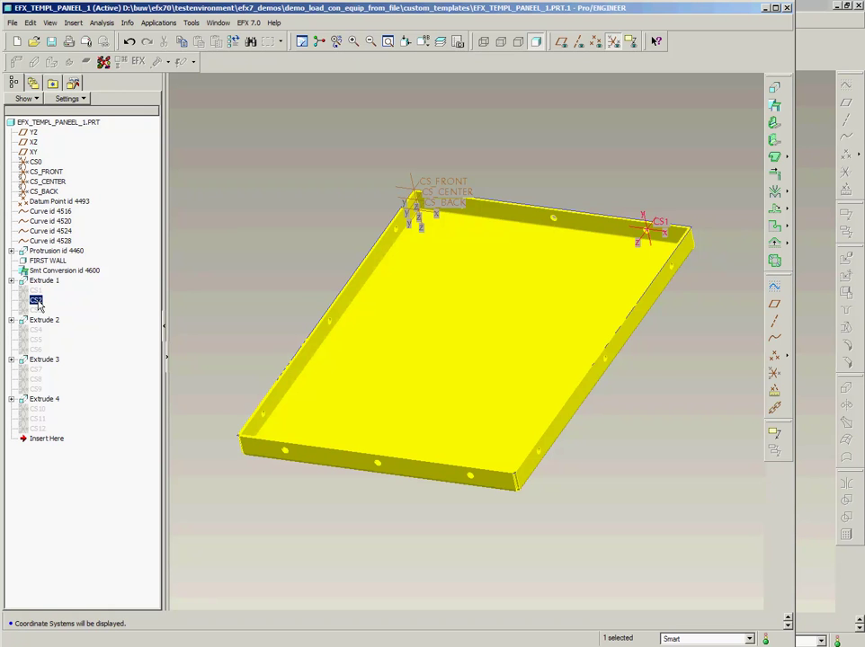
left_click(36, 339)
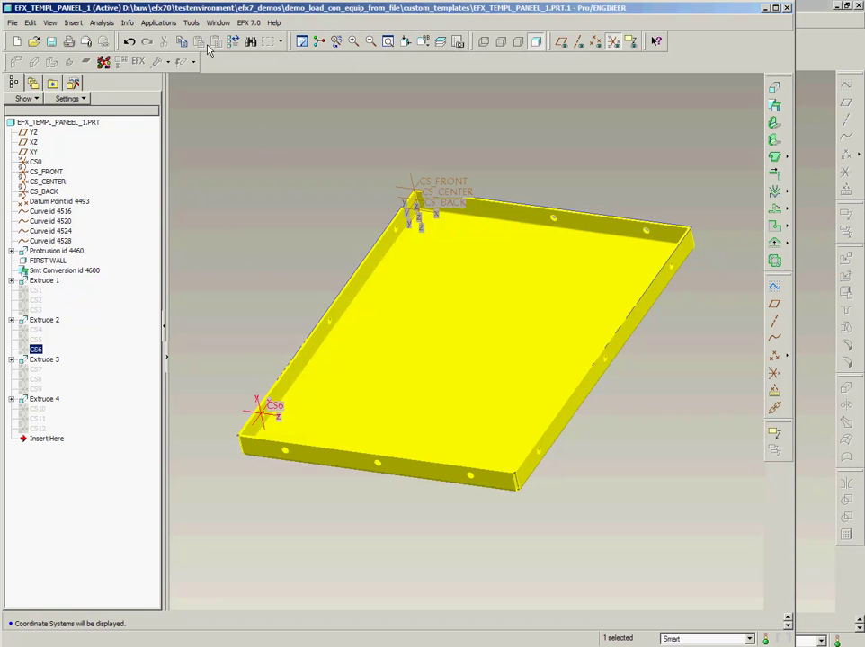
Step: Review the part parameters, such as SHEETMETAL PANEEL and 600×800 sizes, without changing them
left_click(191, 22)
left_click(208, 48)
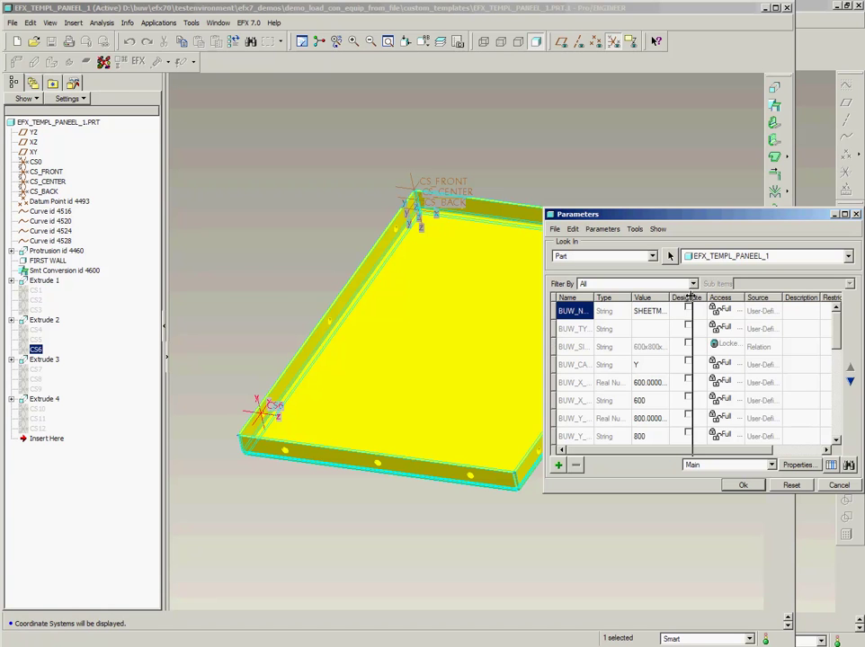
left_click_drag(670, 298, 721, 298)
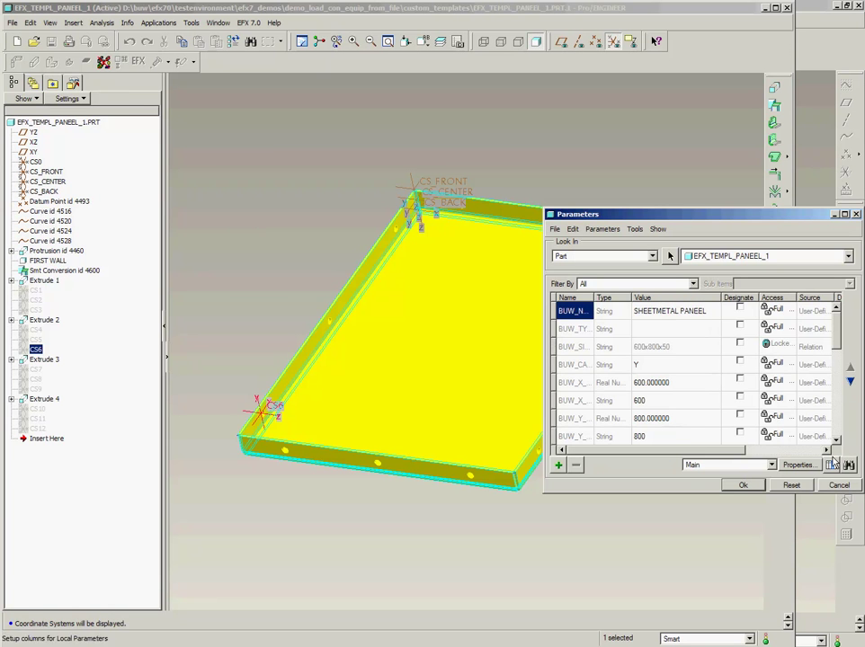
left_click(836, 484)
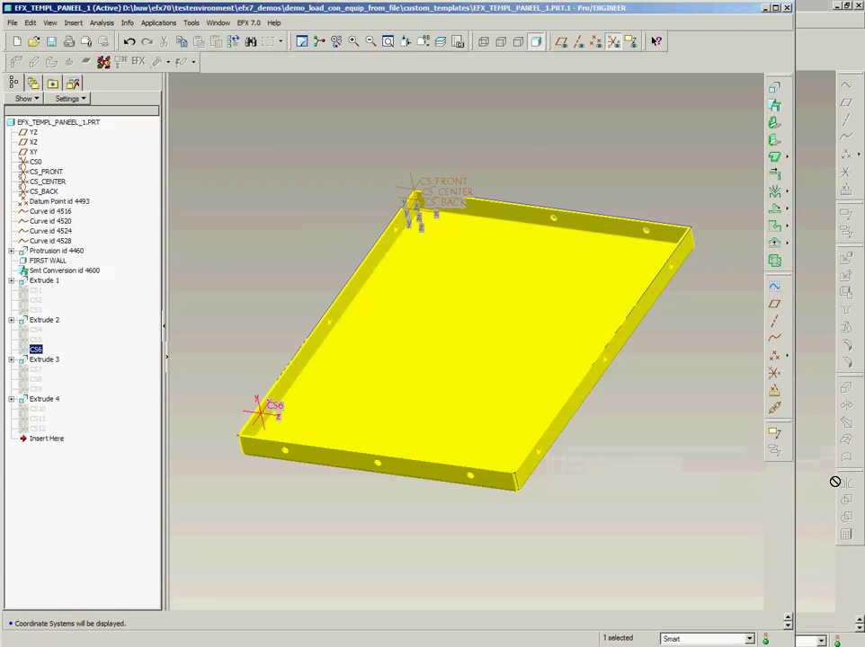
left_click(218, 23)
Step: Close the part, inspect the efx_templ_panel_1.drw drawing, then close it back to the assembly
left_click(241, 60)
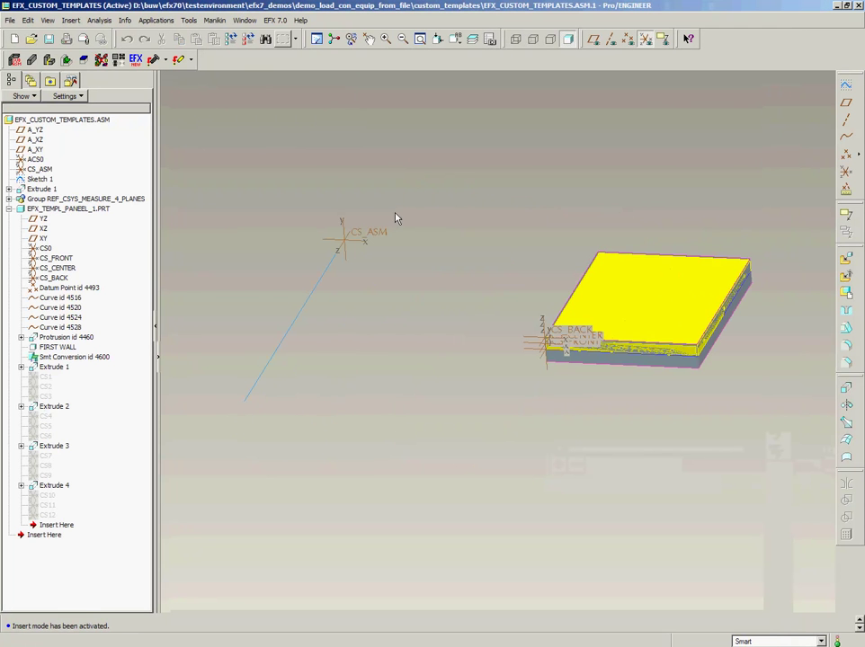
left_click(31, 38)
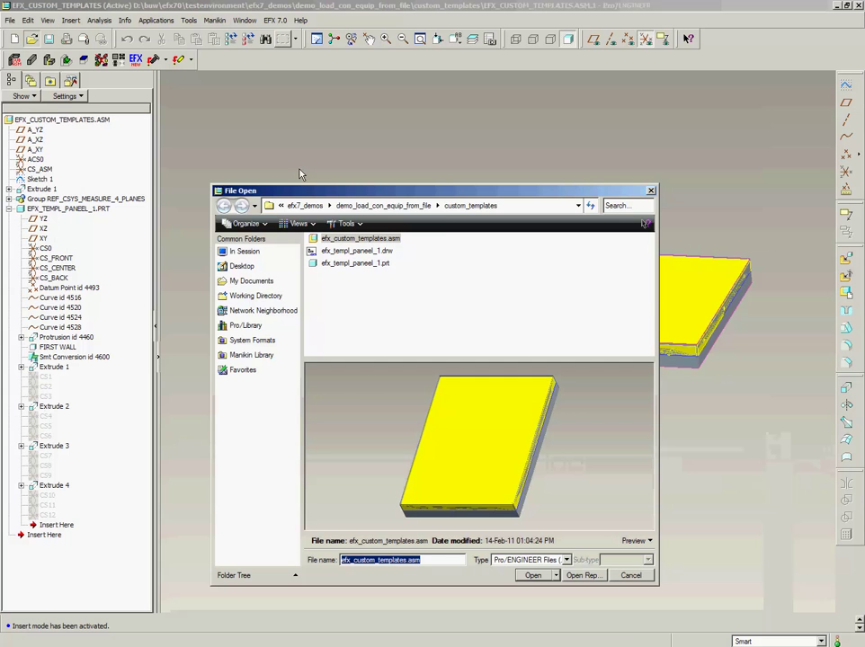
double_click(359, 250)
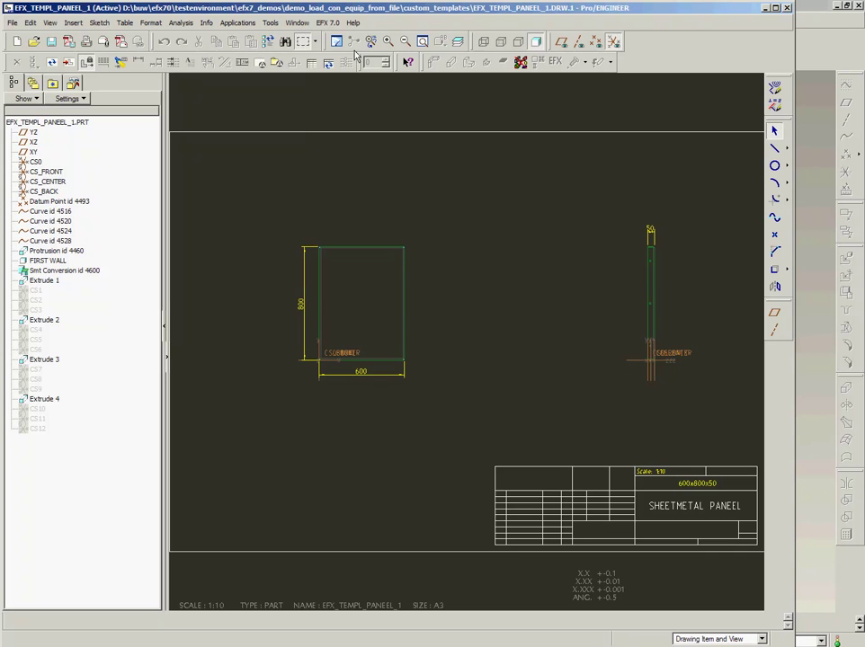
left_click(296, 23)
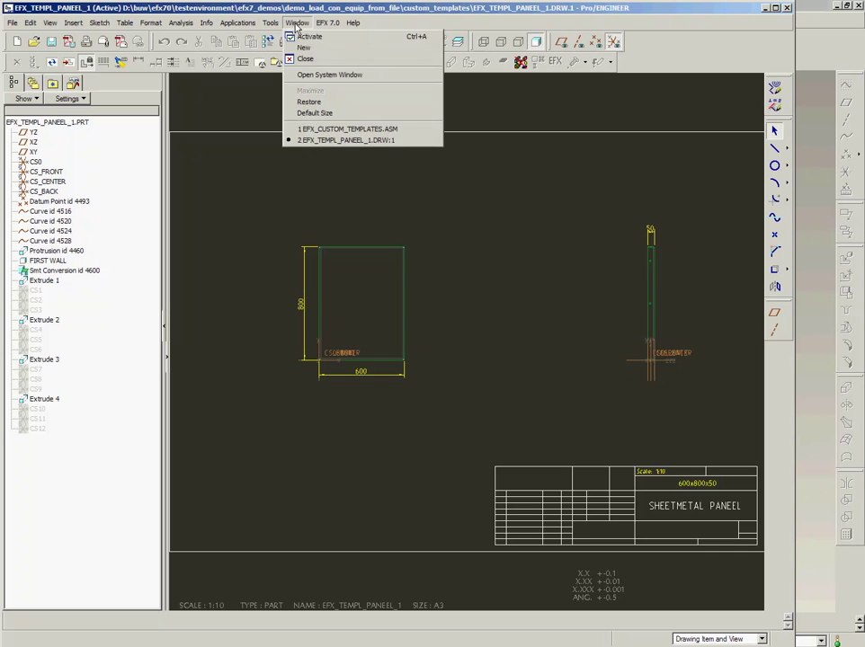
left_click(241, 54)
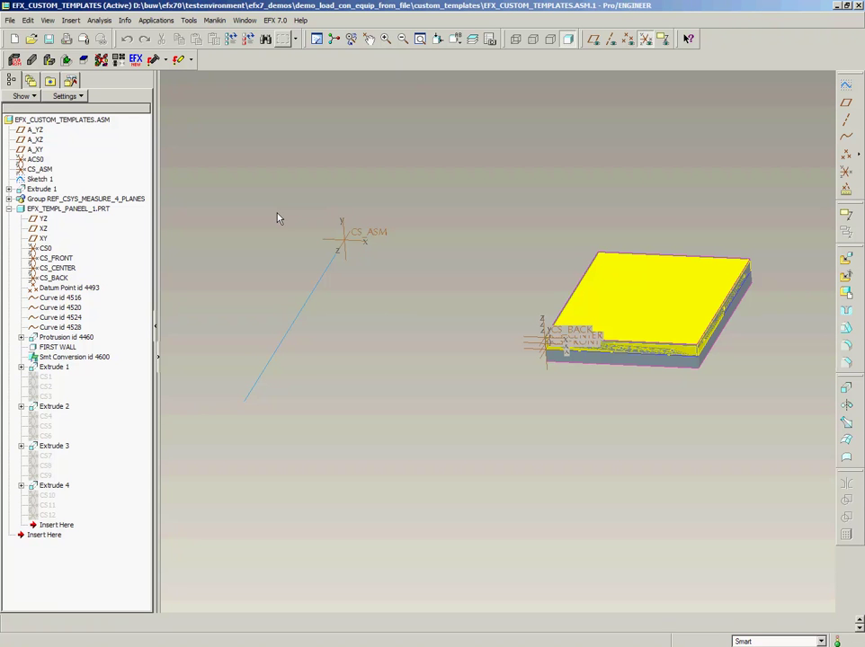
Step: Show the TEMPLATE MODELS MM folder with its part and assembly templates in the equipment library
left_click(83, 59)
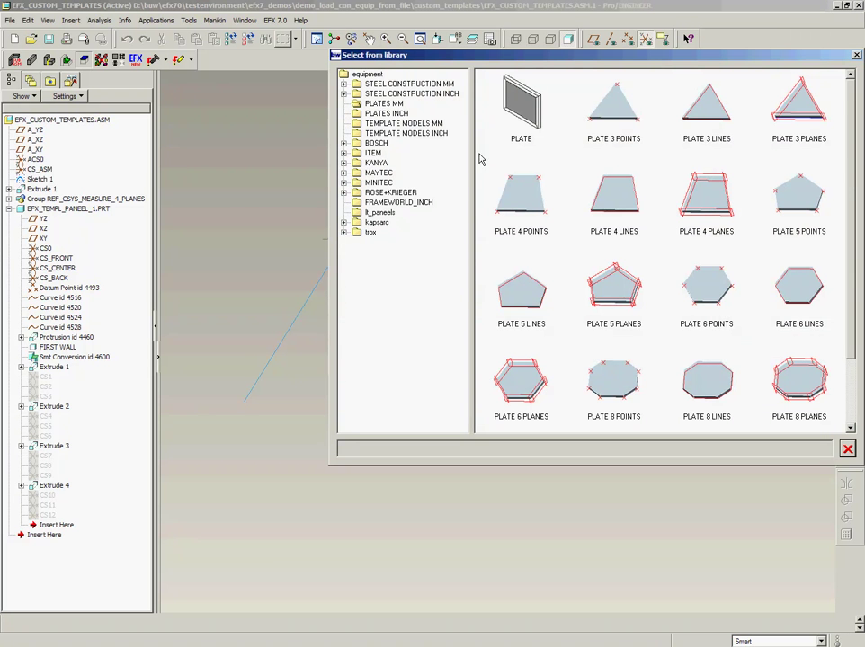
left_click(411, 124)
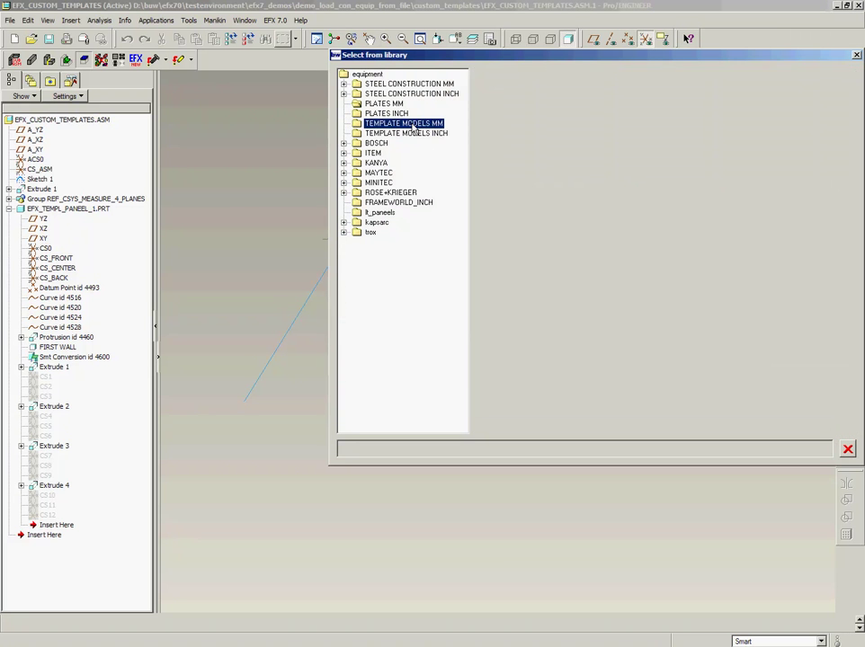